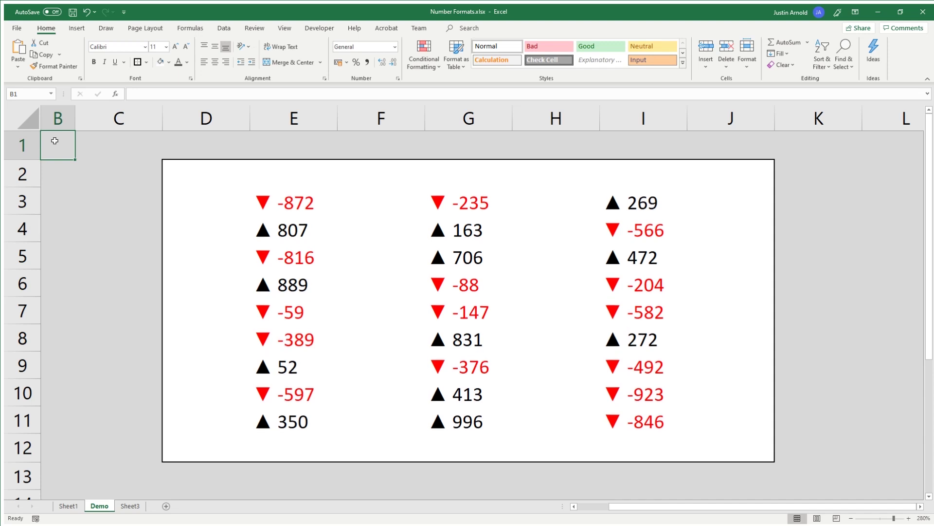
Recalculate the Demo sheet six times with F9 to refresh the arrow-formatted random values.
{"action": "key", "text": "F9"}
{"action": "key", "text": "F9"}
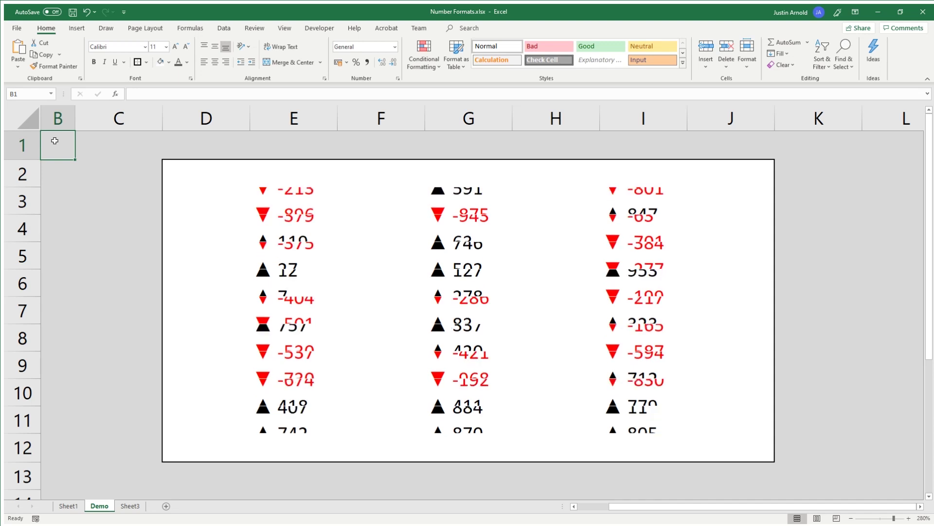
{"action": "key", "text": "F9"}
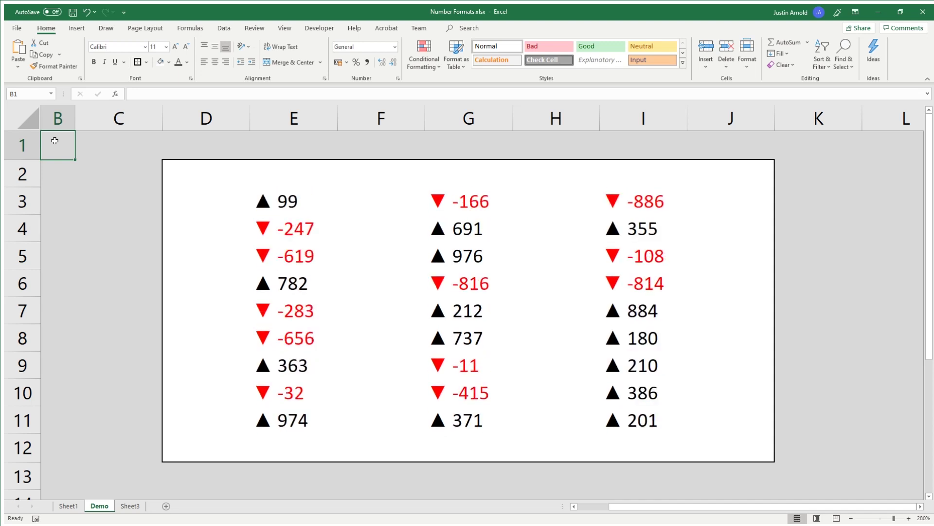
{"action": "key", "text": "F9"}
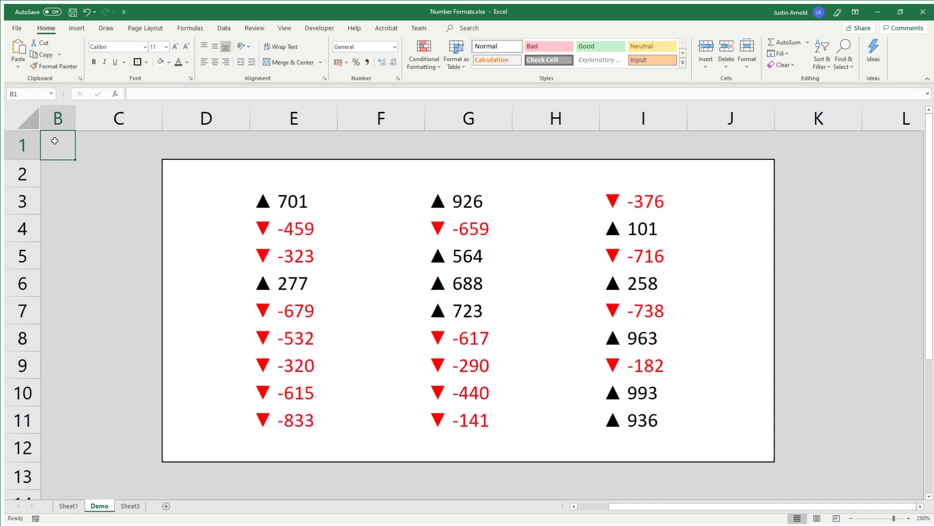
{"action": "key", "text": "F9"}
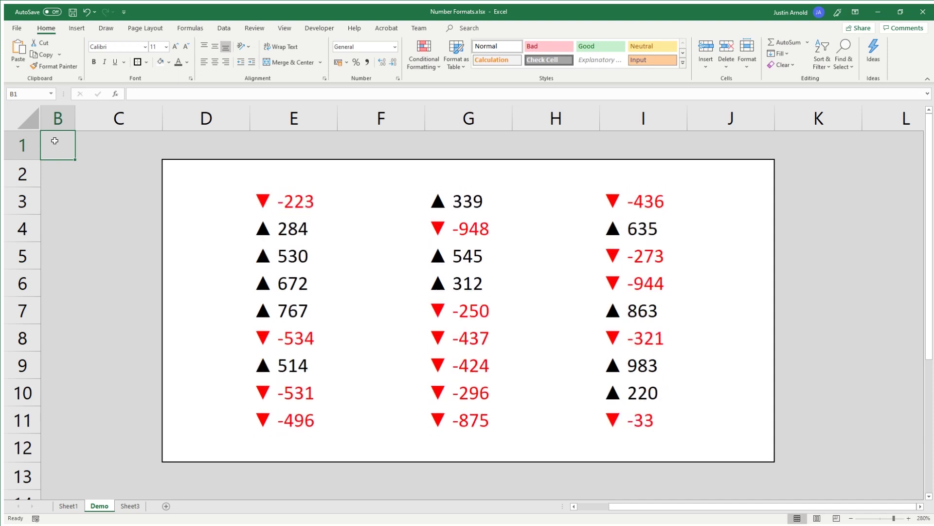
{"action": "key", "text": "F9"}
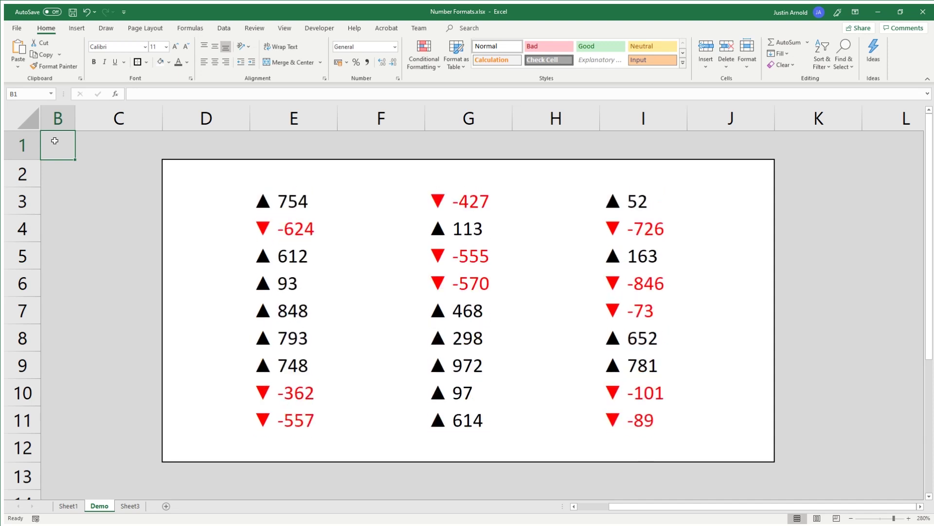
{"action": "key", "text": "F9"}
{"action": "key", "text": "F9"}
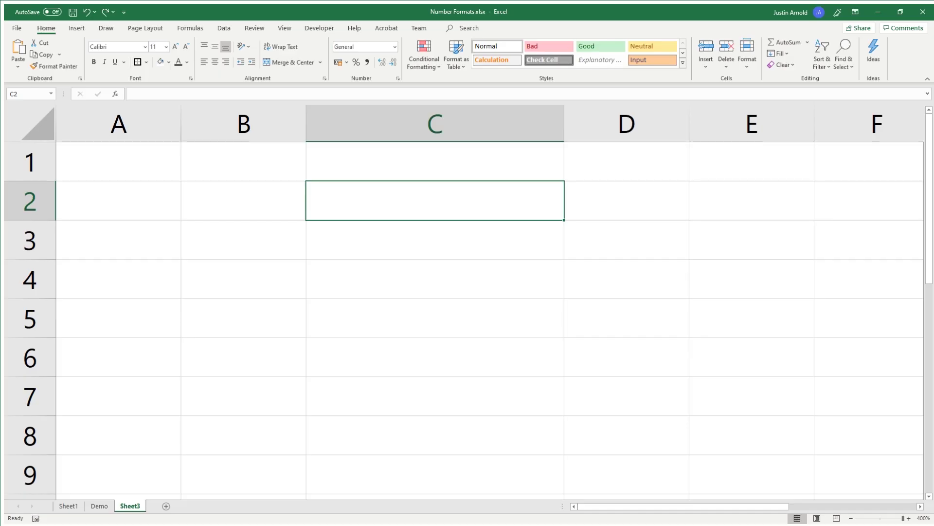
Enter =RANDBETWEEN(-10000,10000) in C2 and fill it down to C8.
{"action": "type", "text": "=randbe"}
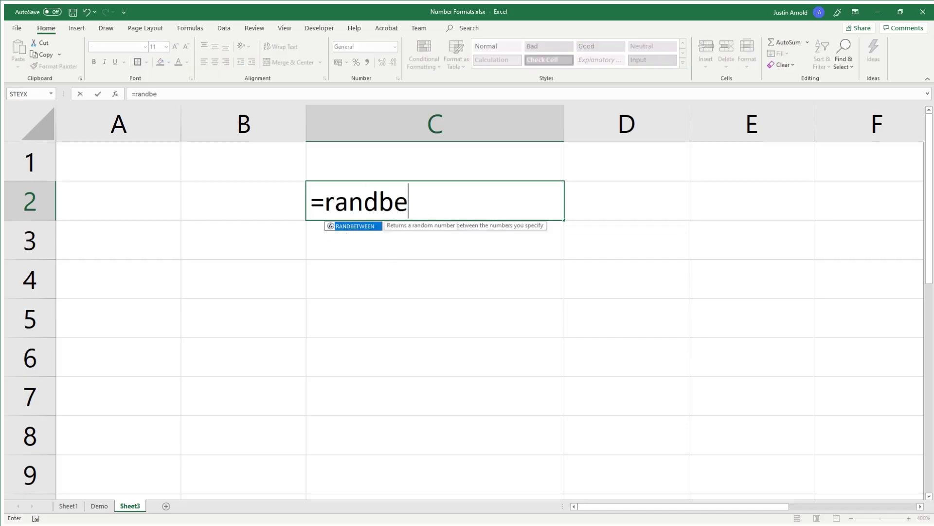
{"action": "type", "text": "tween(-100000"}
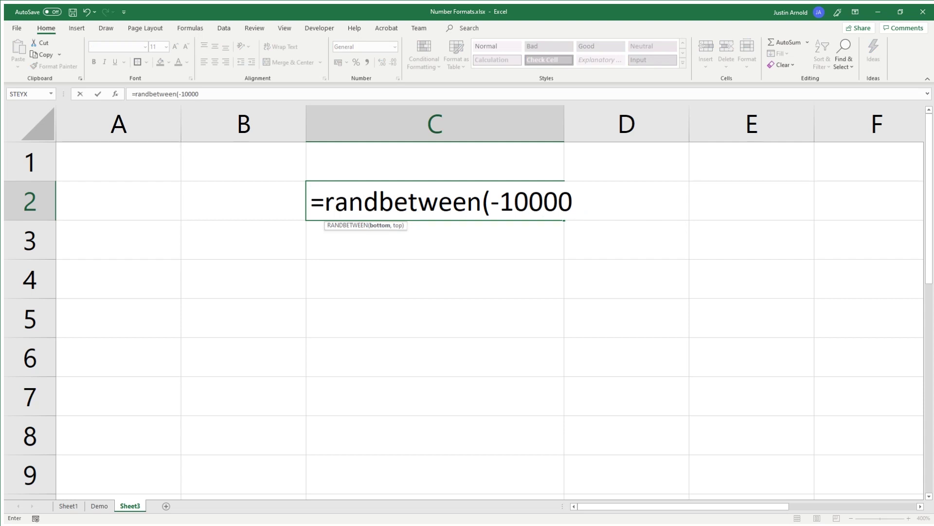
{"action": "type", "text": ",10000)"}
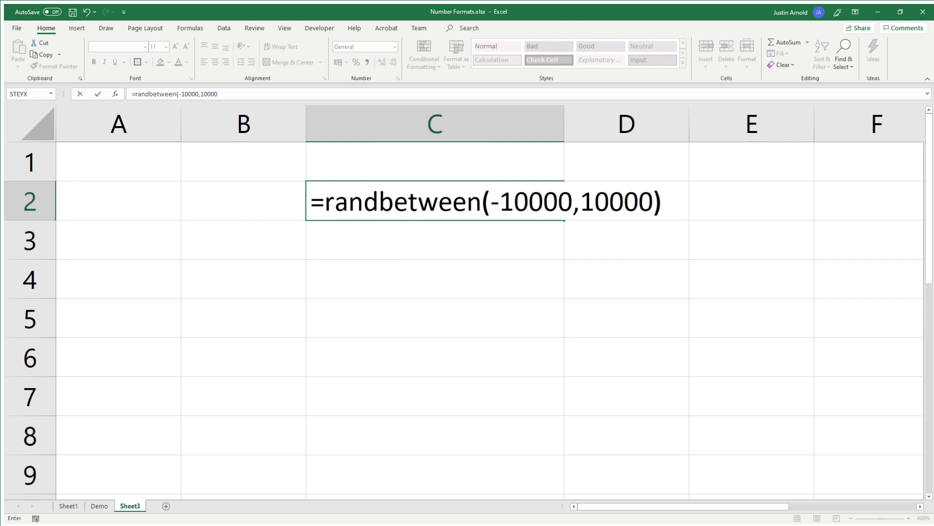
{"action": "key", "text": "Return"}
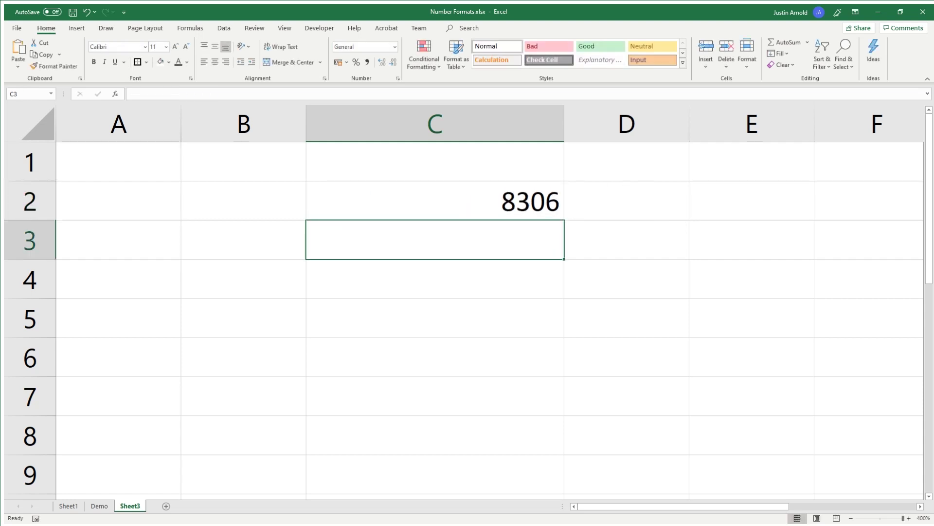
{"action": "left_click", "coordinate": [533, 188]}
{"action": "left_click_drag", "start_coordinate": [565, 220], "coordinate": [544, 400]}
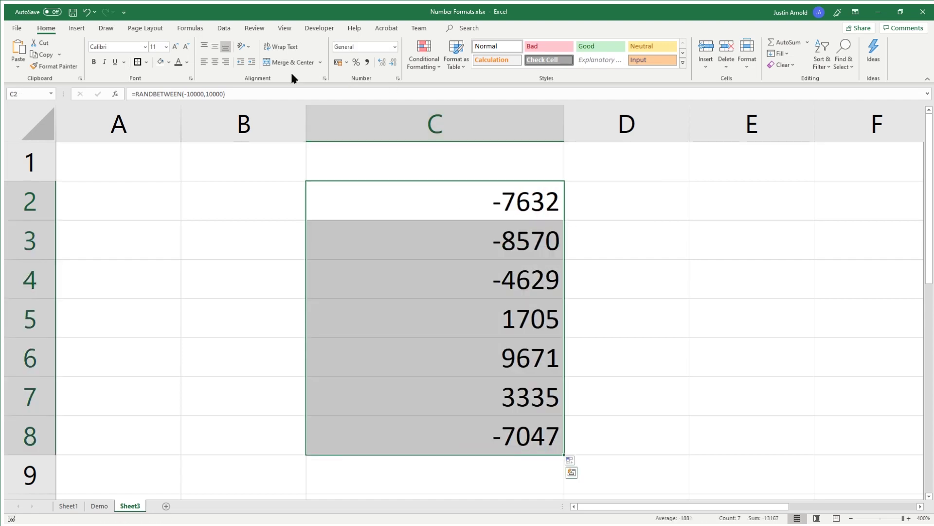
Centre the numbers, recalculate three times with F9, and select C2:C8.
{"action": "left_click", "coordinate": [215, 62]}
{"action": "left_click", "coordinate": [635, 200]}
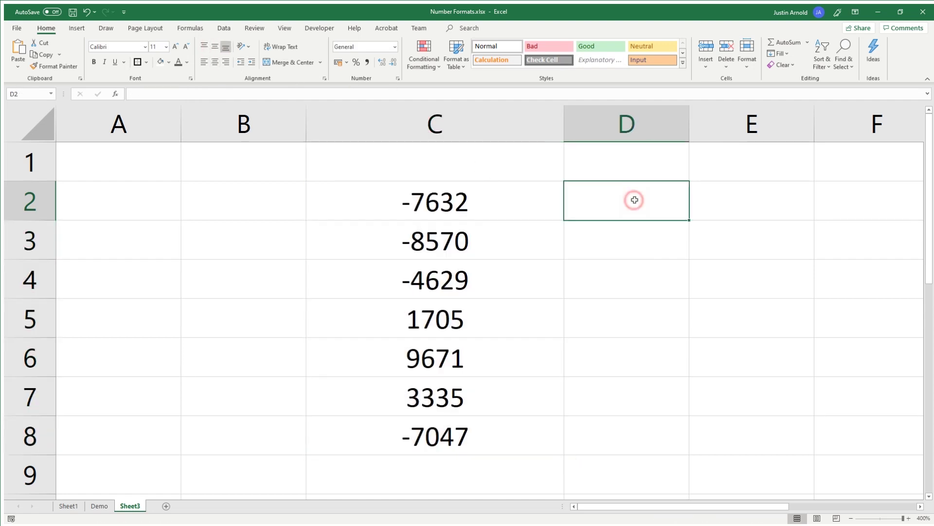
{"action": "left_click", "coordinate": [660, 165]}
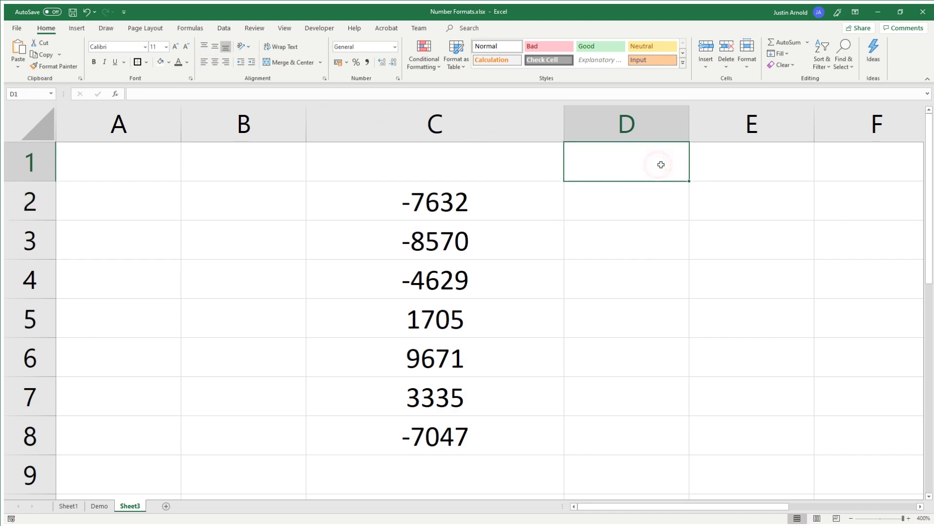
{"action": "key", "text": "F9"}
{"action": "key", "text": "F9"}
{"action": "key", "text": "F9"}
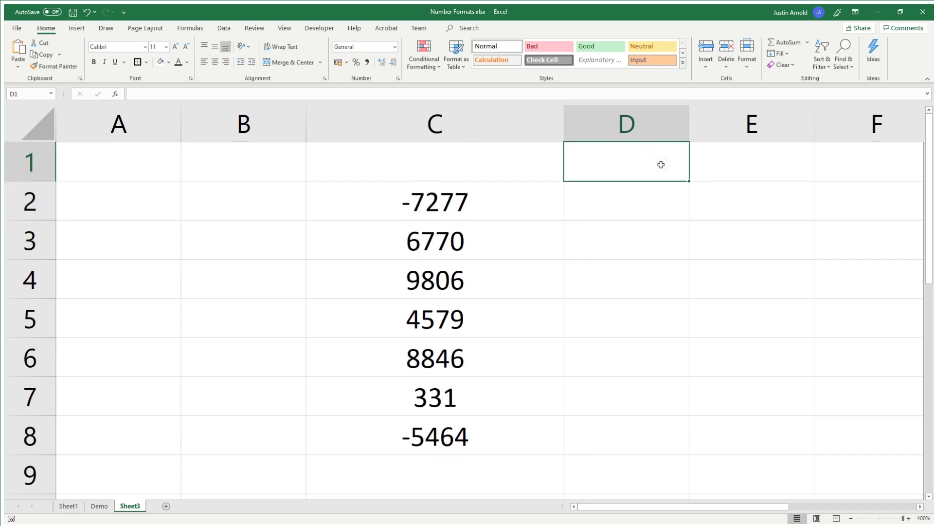
{"action": "key", "text": "F9"}
{"action": "key", "text": "F9"}
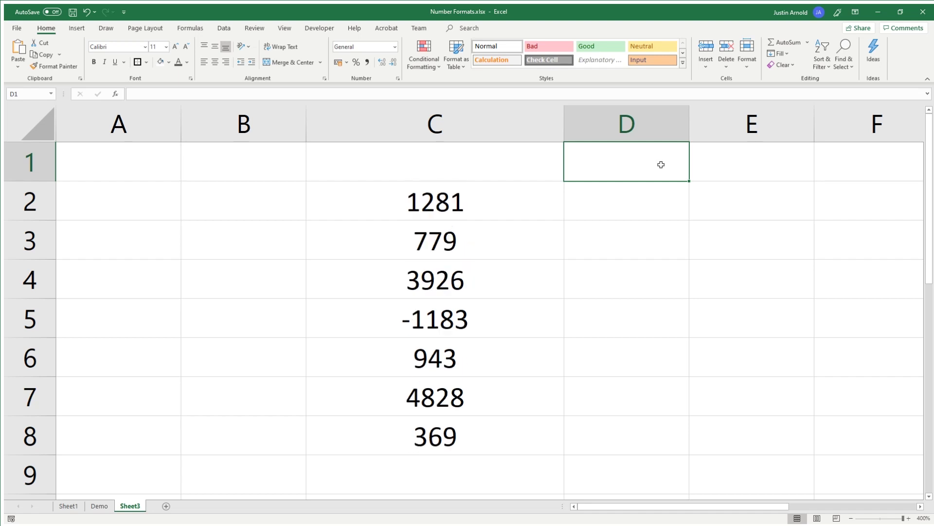
{"action": "key", "text": "F9"}
{"action": "key", "text": "F9"}
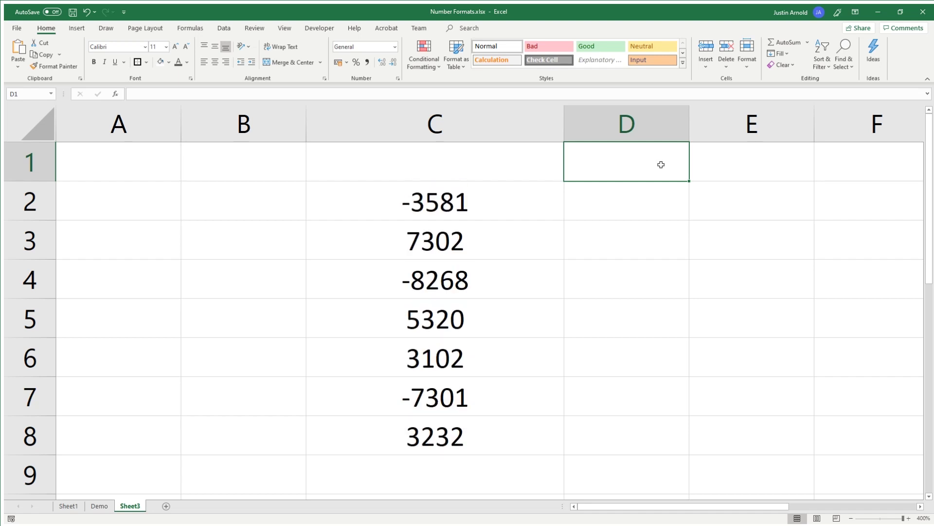
{"action": "left_click_drag", "start_coordinate": [441, 207], "coordinate": [437, 444]}
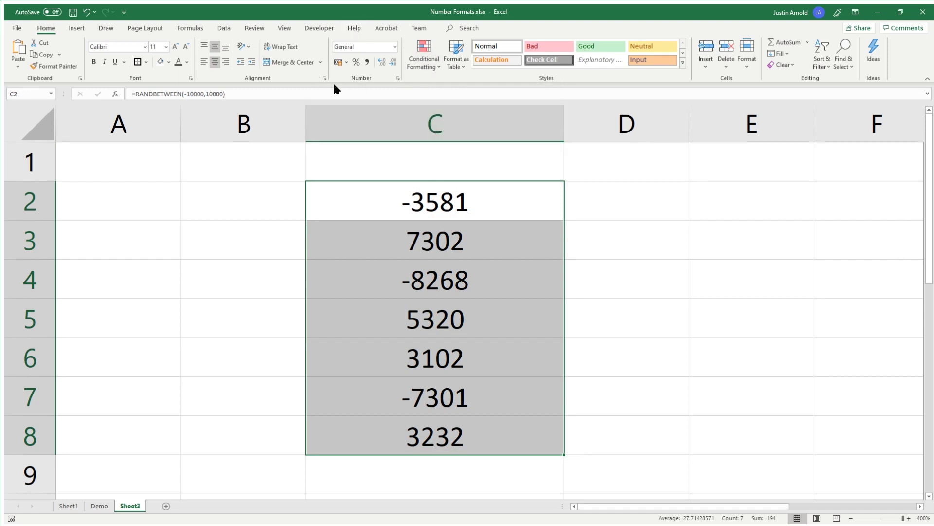
Open Format Cells for C2:C8, move it aside, and choose the Custom category.
{"action": "left_click", "coordinate": [397, 79]}
{"action": "left_click_drag", "start_coordinate": [524, 148], "coordinate": [167, 117]}
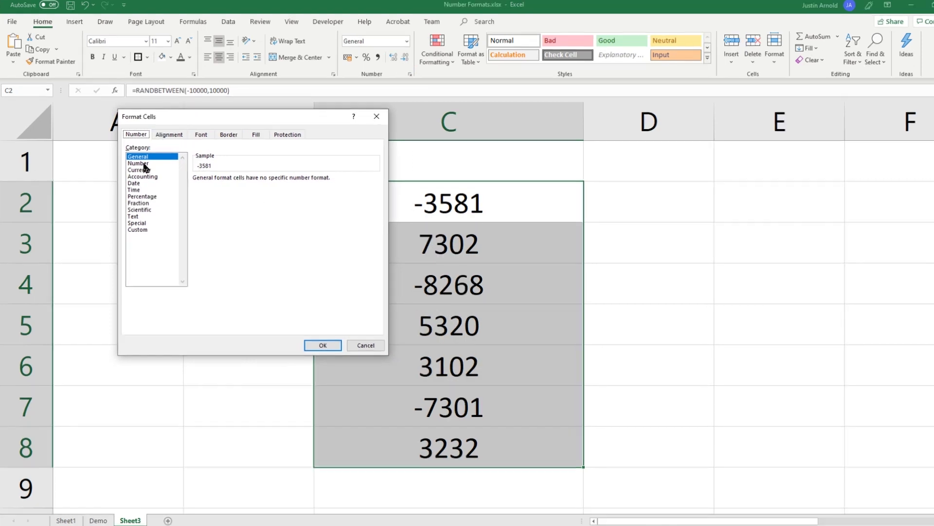
{"action": "left_click", "coordinate": [145, 163]}
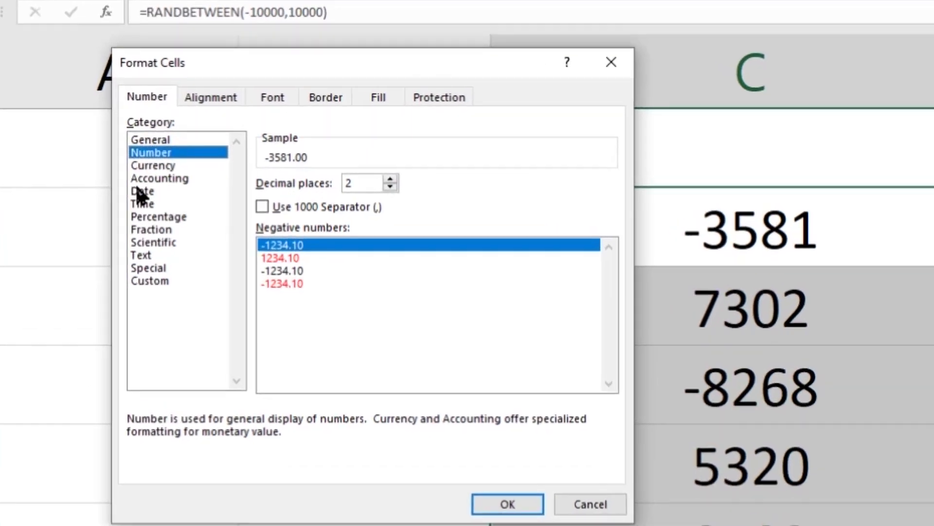
{"action": "left_click", "coordinate": [141, 191]}
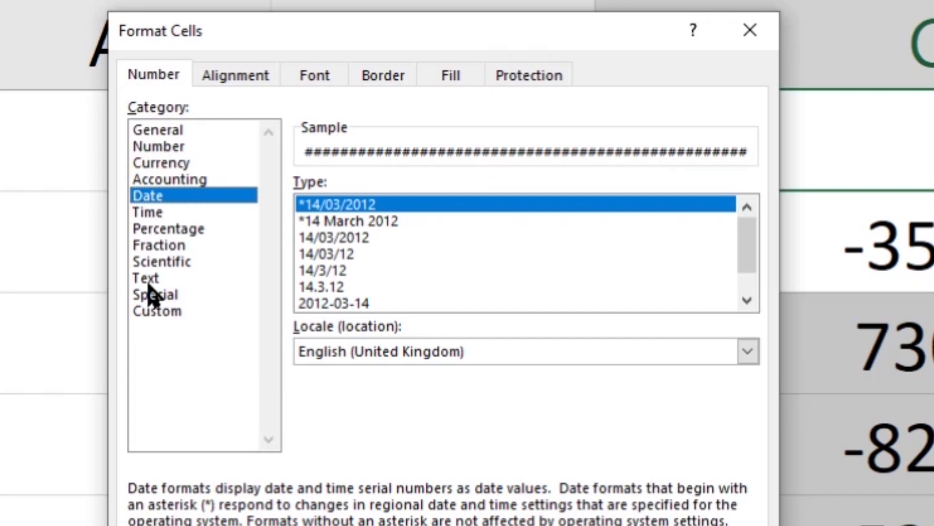
{"action": "left_click", "coordinate": [161, 314]}
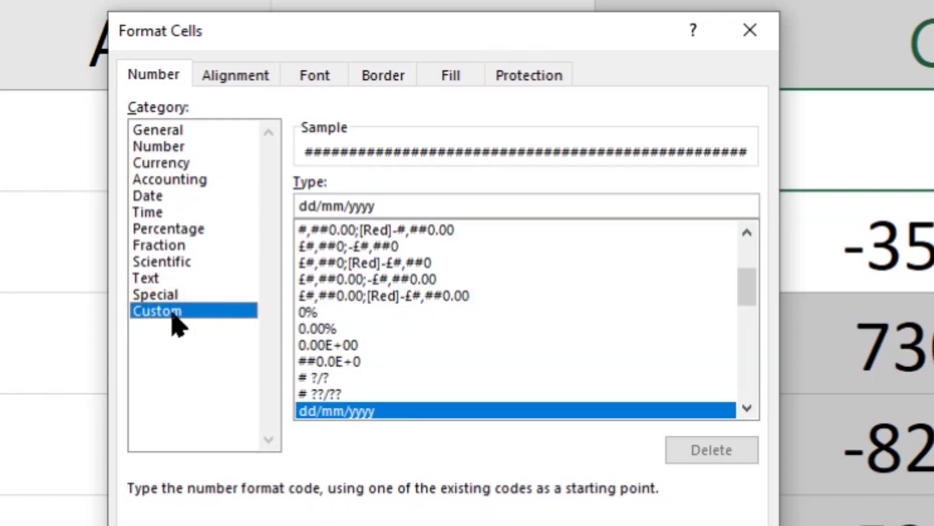
Replace the existing custom Type code with #,###.
{"action": "left_click_drag", "start_coordinate": [433, 210], "coordinate": [244, 209]}
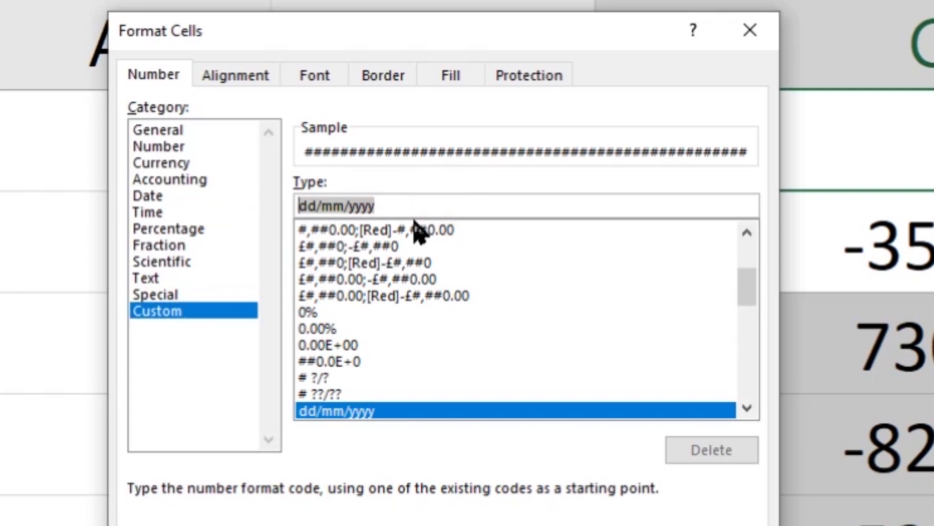
{"action": "key", "text": "BackSpace"}
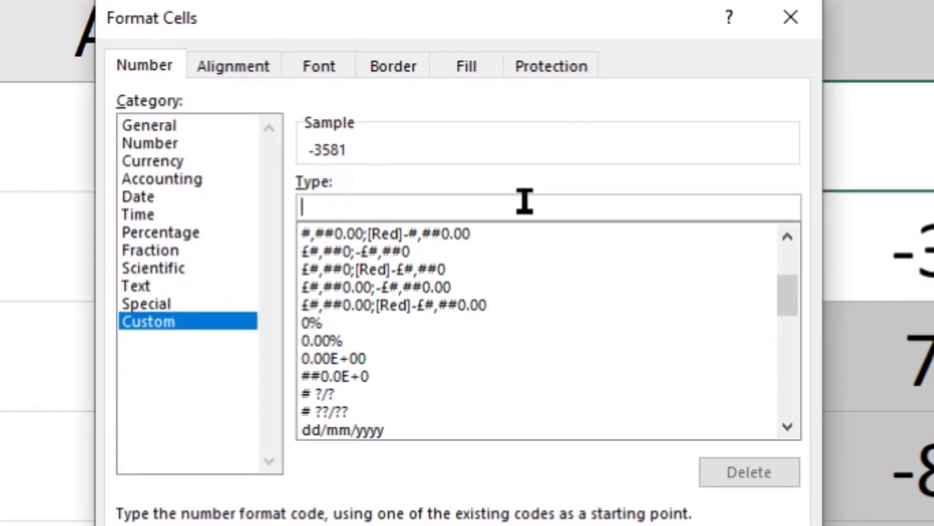
{"action": "type", "text": "#"}
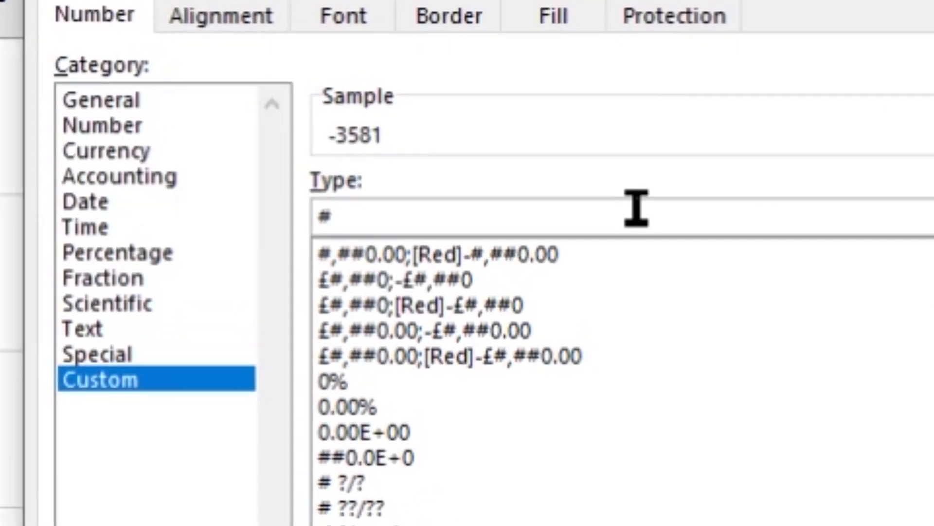
{"action": "type", "text": "###"}
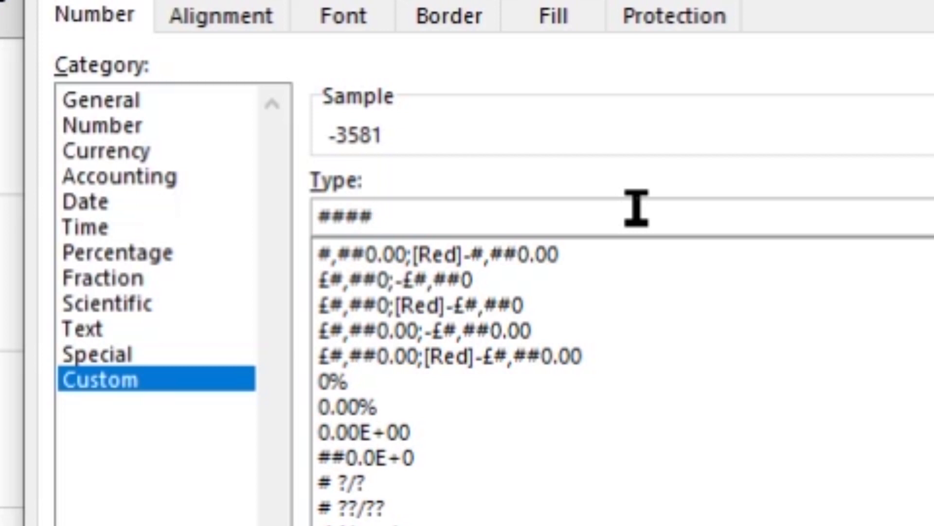
{"action": "key", "text": "BackSpace"}
{"action": "key", "text": "BackSpace"}
{"action": "key", "text": "BackSpace"}
{"action": "key", "text": "BackSpace"}
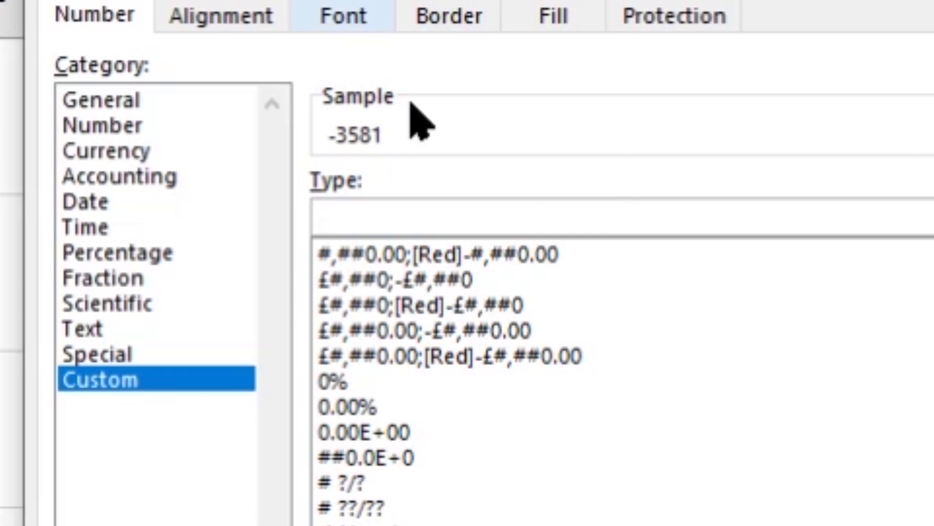
{"action": "type", "text": "#"}
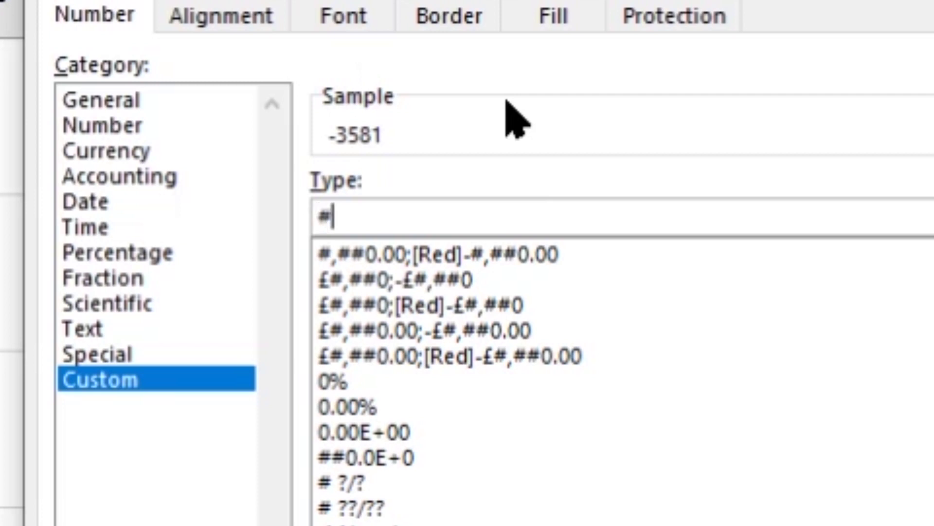
{"action": "type", "text": ",###"}
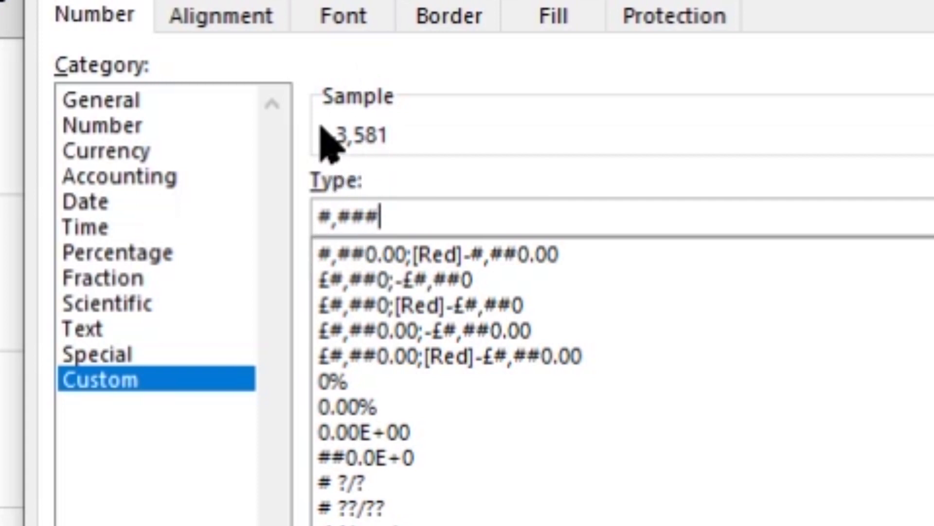
{"action": "left_click", "coordinate": [416, 222]}
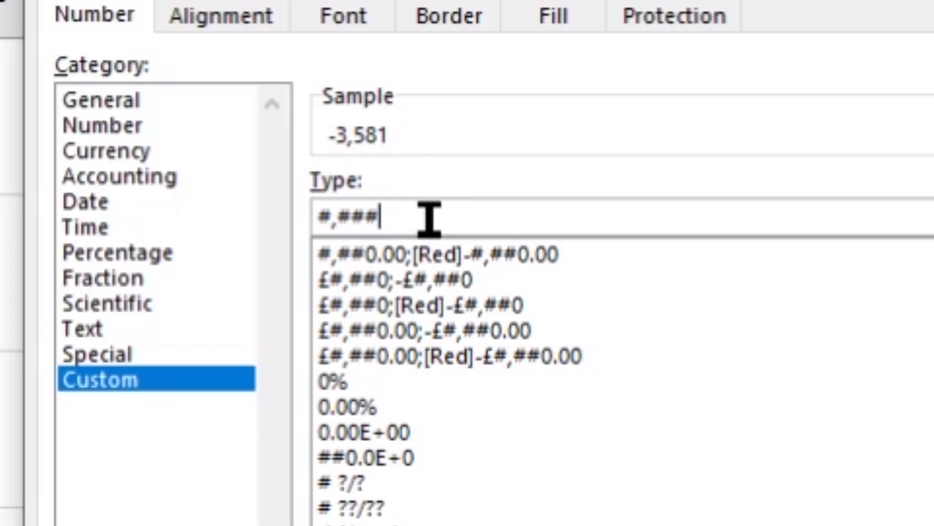
{"action": "left_click", "coordinate": [429, 216]}
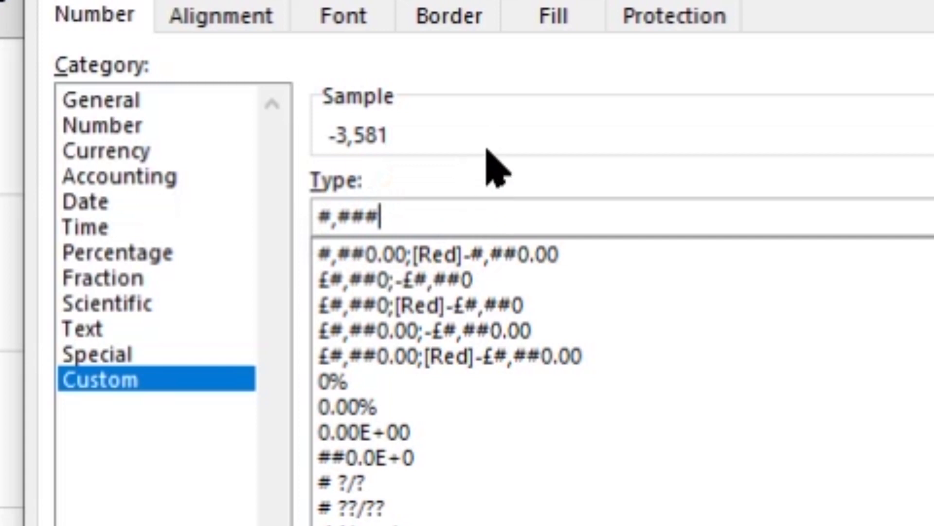
Append ;(-#,###) to the #,### code so the sample previews (-3,581).
{"action": "type", "text": ";"}
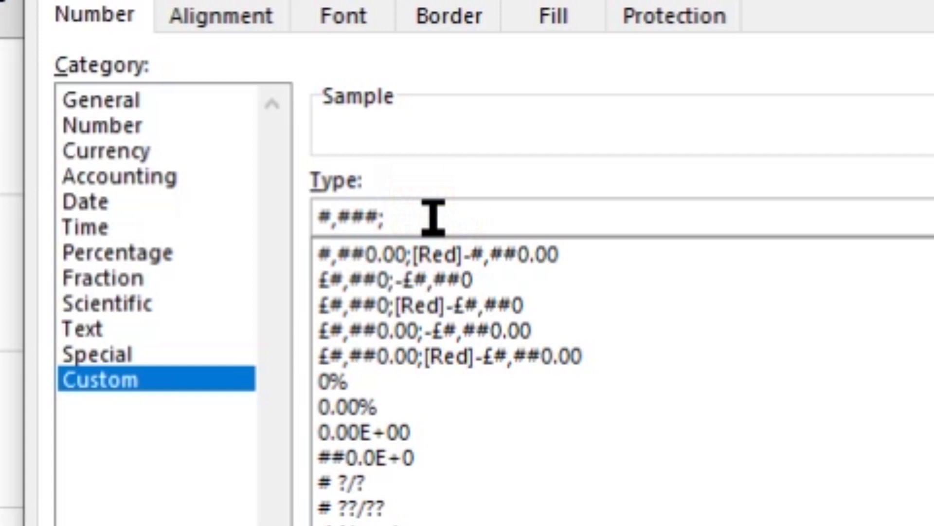
{"action": "type", "text": "#,###"}
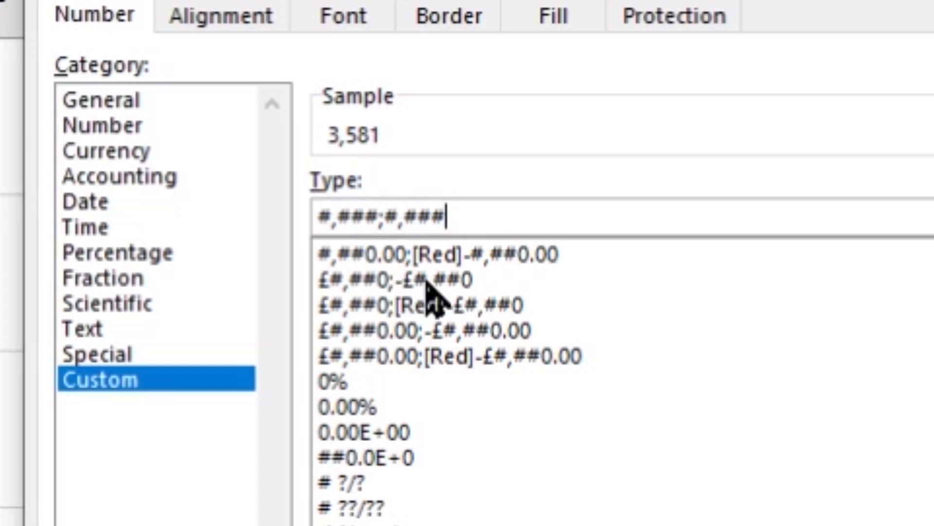
{"action": "left_click", "coordinate": [384, 216]}
{"action": "type", "text": ";"}
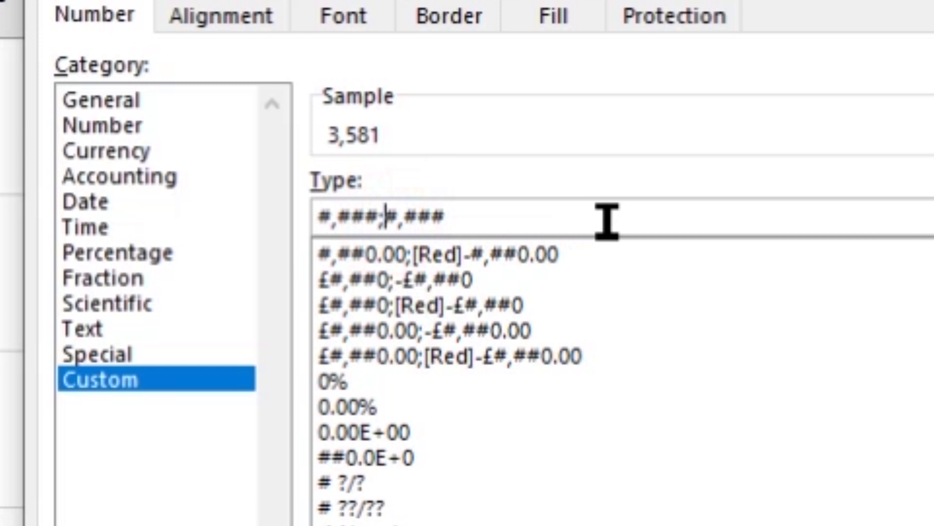
{"action": "type", "text": "-"}
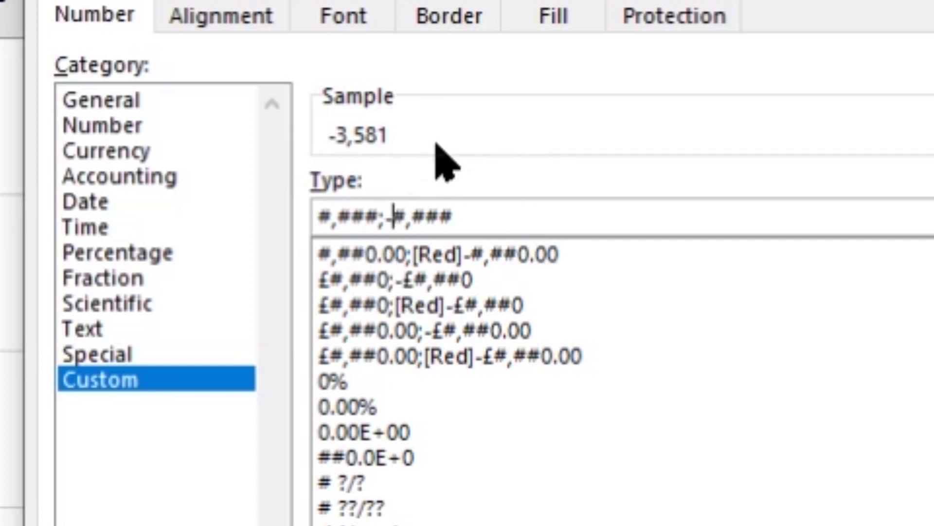
{"action": "left_click", "coordinate": [388, 221]}
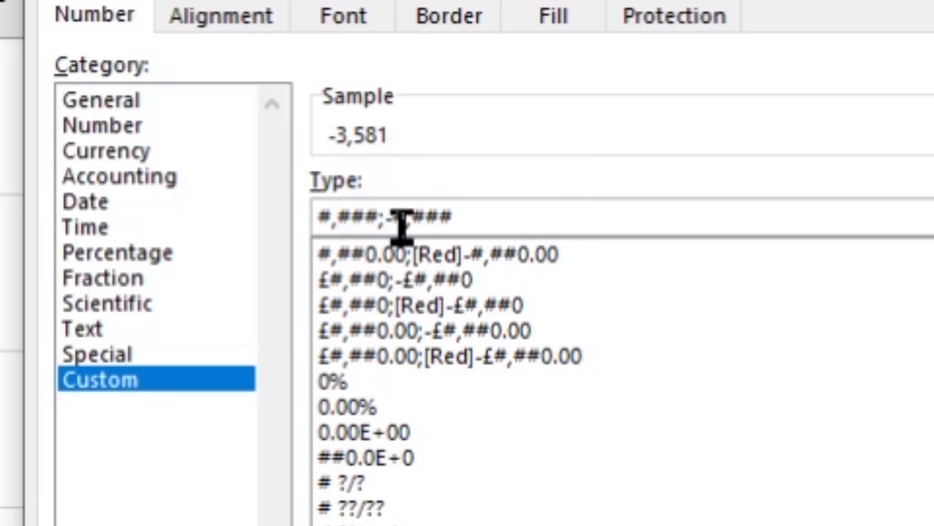
{"action": "type", "text": "("}
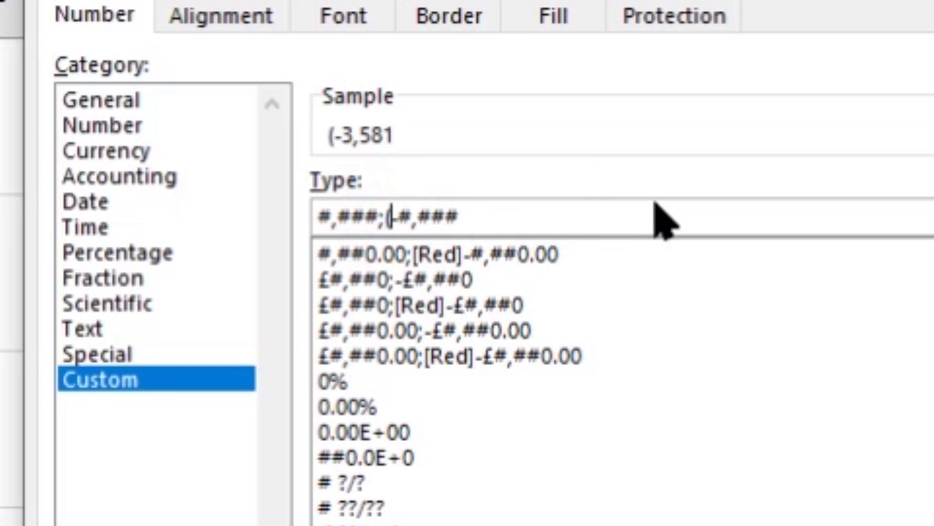
{"action": "left_click", "coordinate": [540, 215]}
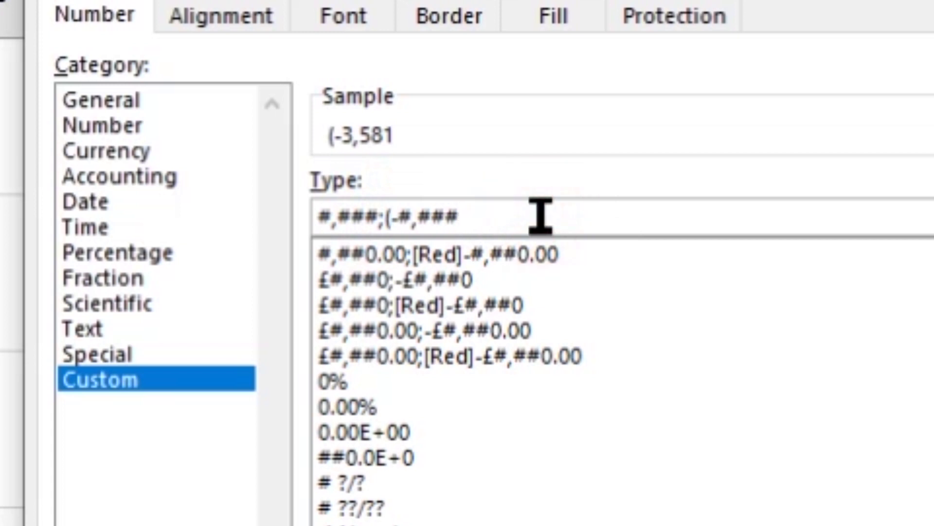
{"action": "type", "text": ")"}
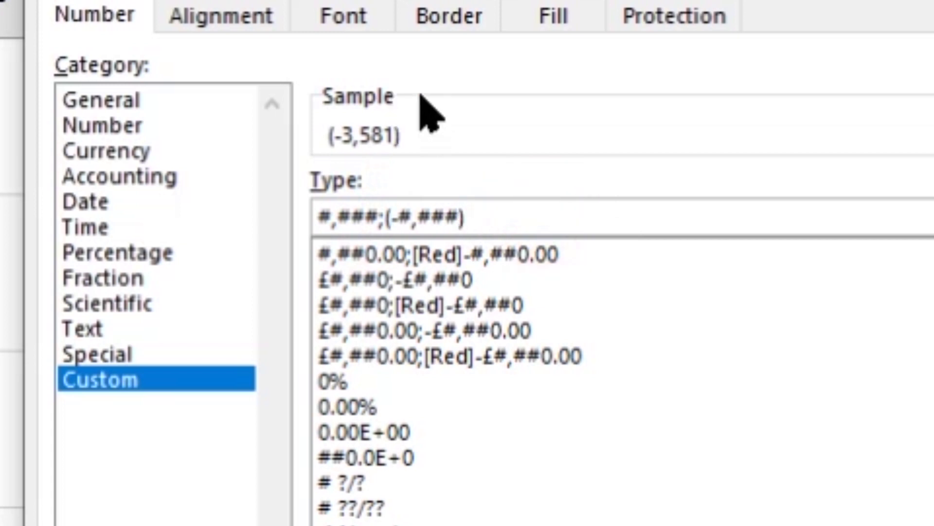
Apply the #,###;(-#,###) format and recalculate six times, confirming negatives like (-8,308).
{"action": "key", "text": "Return"}
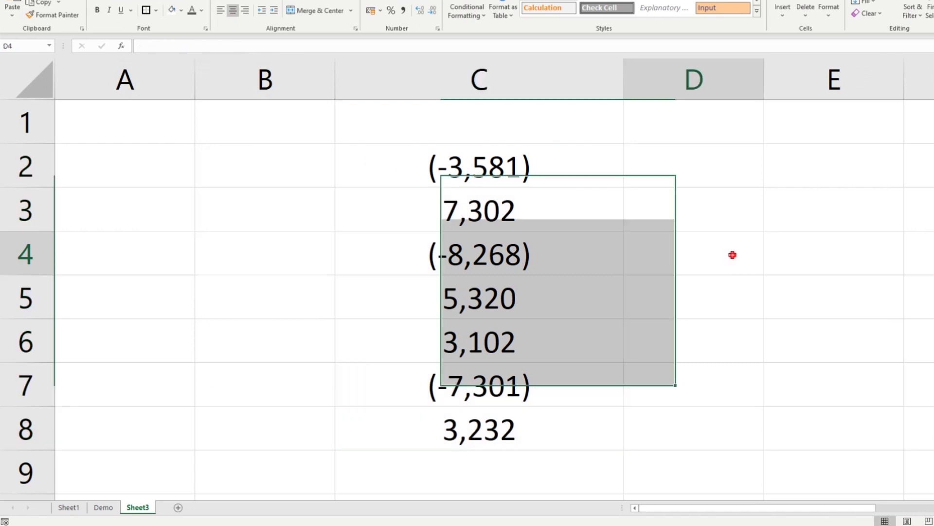
{"action": "left_click", "coordinate": [895, 291]}
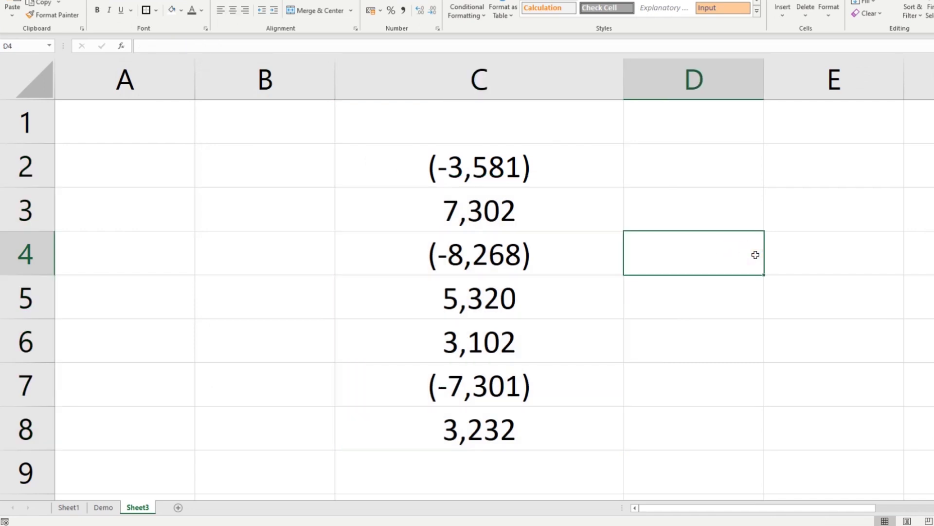
{"action": "key", "text": "F9"}
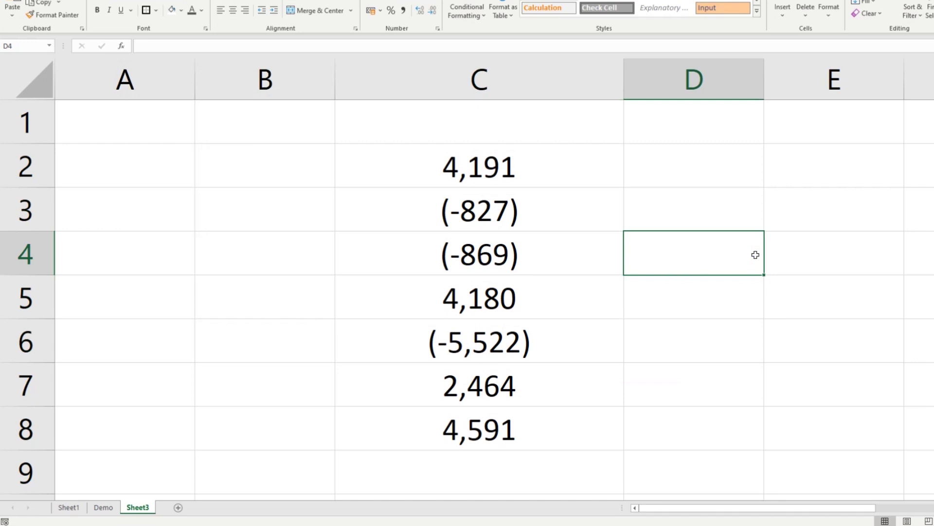
{"action": "key", "text": "F9"}
{"action": "key", "text": "F9"}
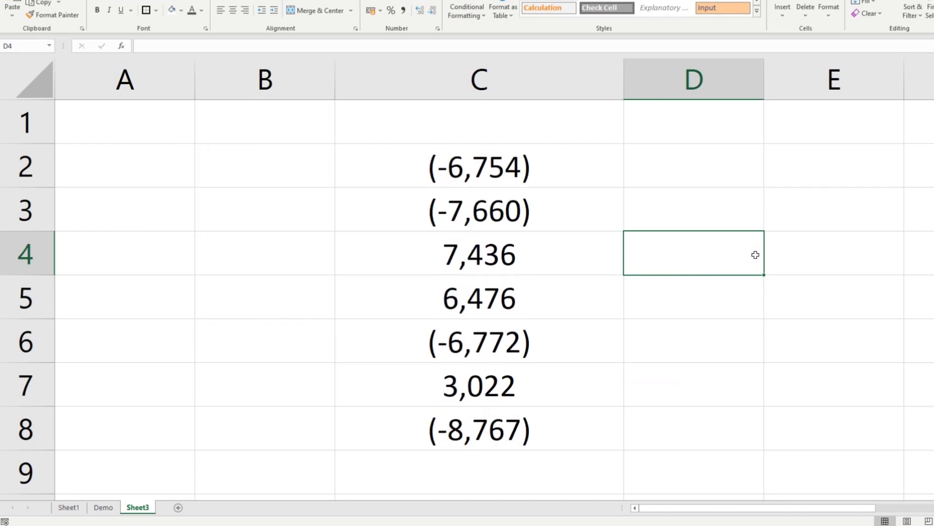
{"action": "key", "text": "F9"}
{"action": "key", "text": "F9"}
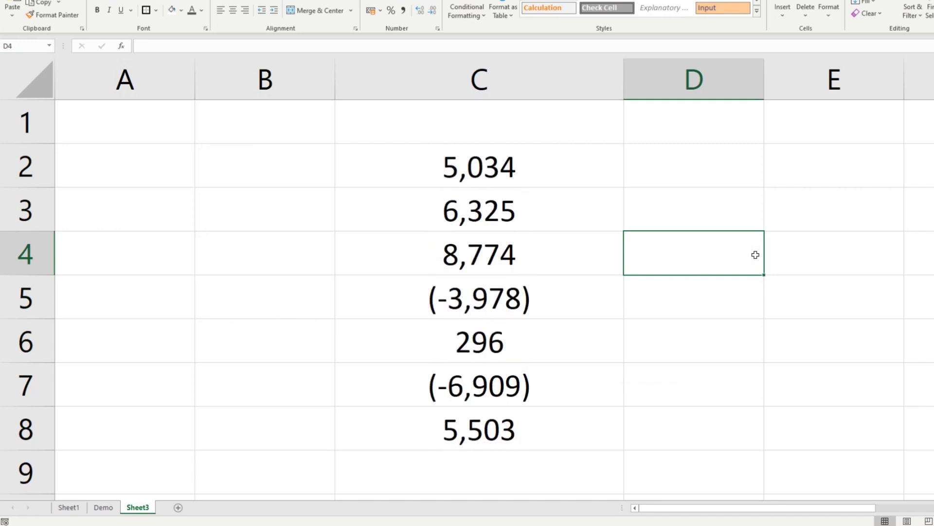
{"action": "key", "text": "F9"}
{"action": "key", "text": "F9"}
{"action": "key", "text": "F9"}
{"action": "key", "text": "F9"}
{"action": "key", "text": "F9"}
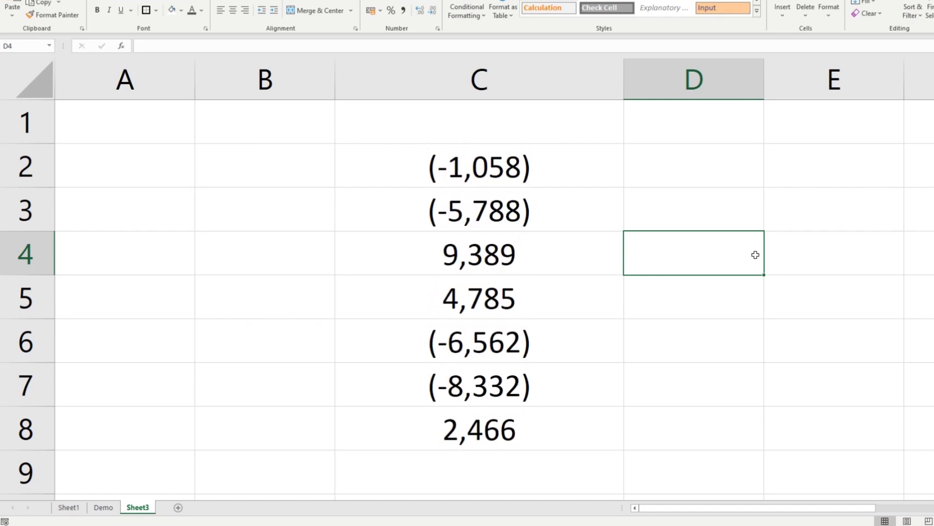
{"action": "key", "text": "F9"}
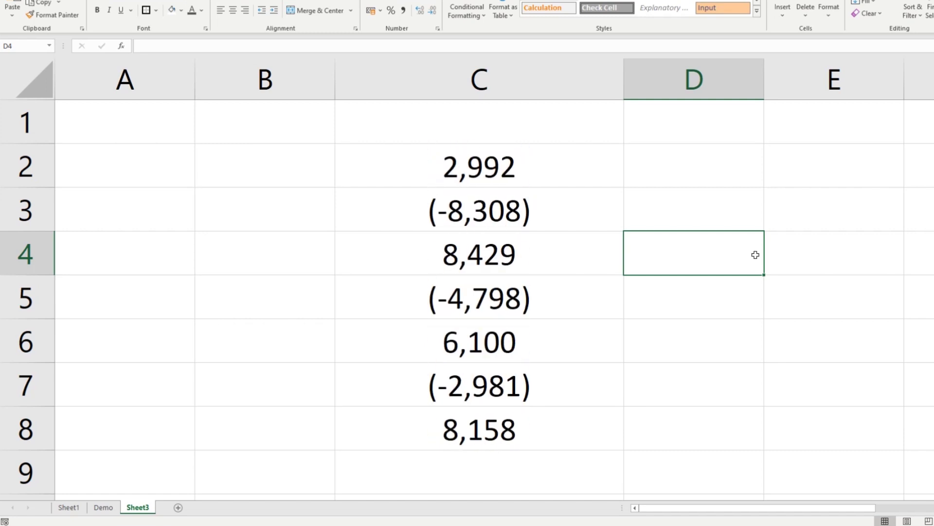
{"action": "key", "text": "F9"}
{"action": "key", "text": "F9"}
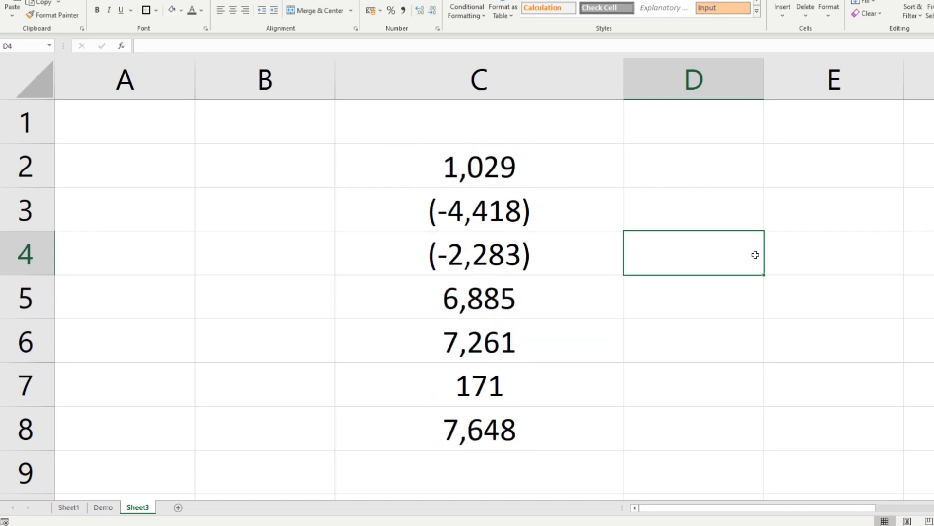
Select C2:C8 and open Format Cells with Ctrl+1.
{"action": "left_click", "coordinate": [552, 175]}
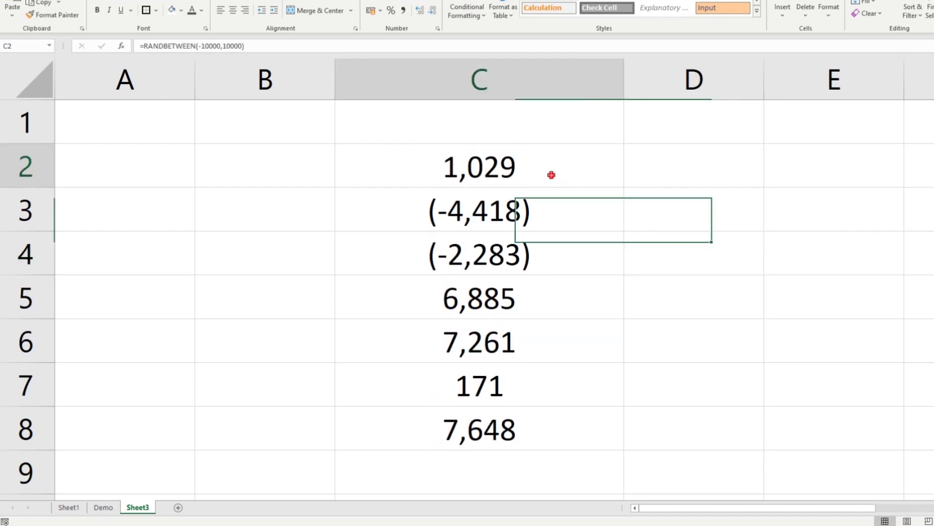
{"action": "left_click_drag", "start_coordinate": [552, 174], "coordinate": [555, 417]}
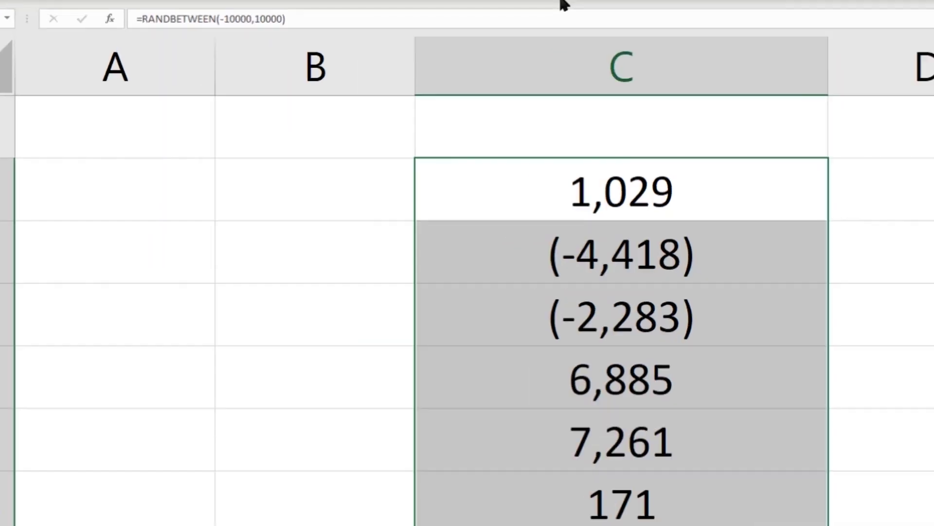
{"action": "key", "text": "ctrl+1"}
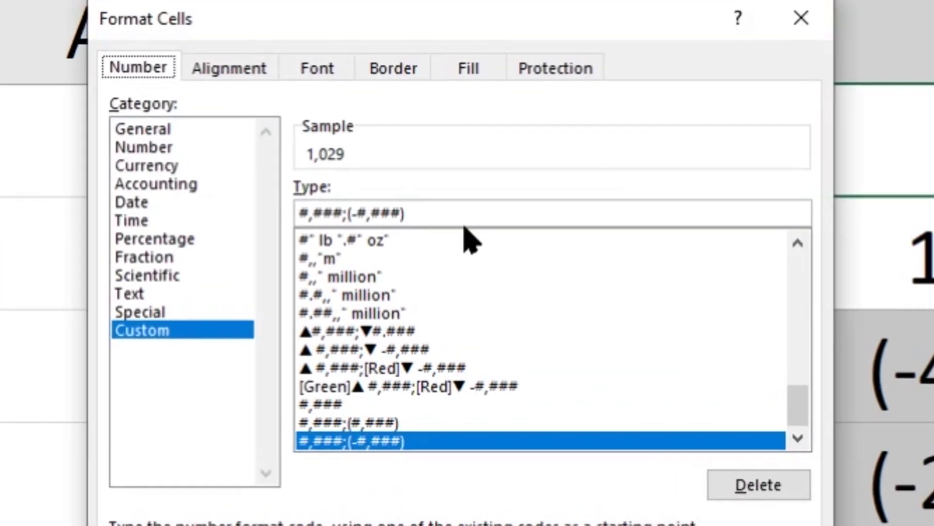
Change the custom code to #,###;[Red]-#,### and apply it.
{"action": "left_click", "coordinate": [465, 214]}
{"action": "key", "text": "BackSpace"}
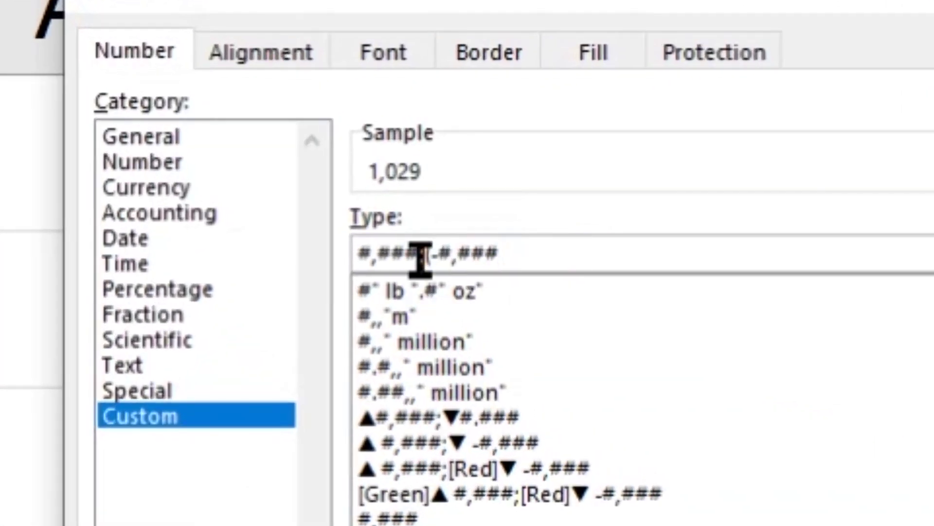
{"action": "left_click", "coordinate": [427, 253]}
{"action": "key", "text": "BackSpace"}
{"action": "left_click", "coordinate": [563, 254]}
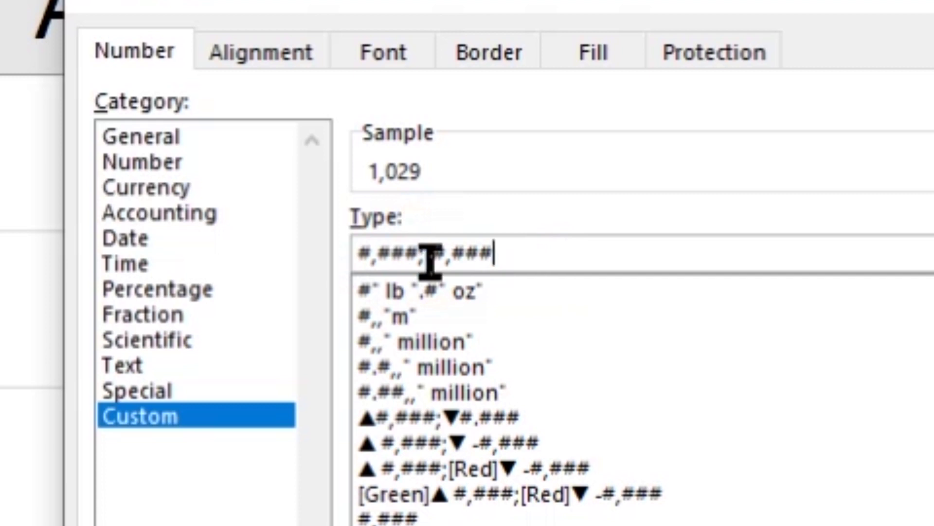
{"action": "left_click_drag", "start_coordinate": [427, 254], "coordinate": [615, 260]}
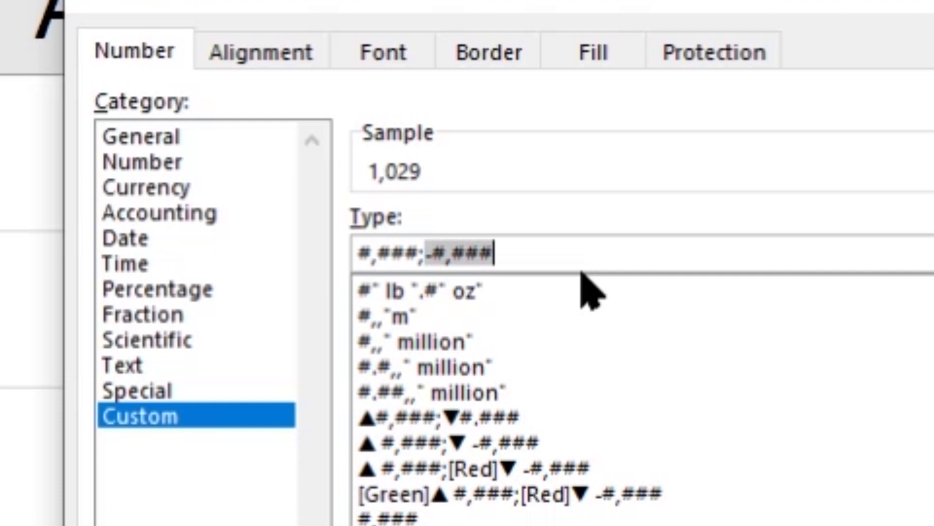
{"action": "left_click", "coordinate": [424, 254]}
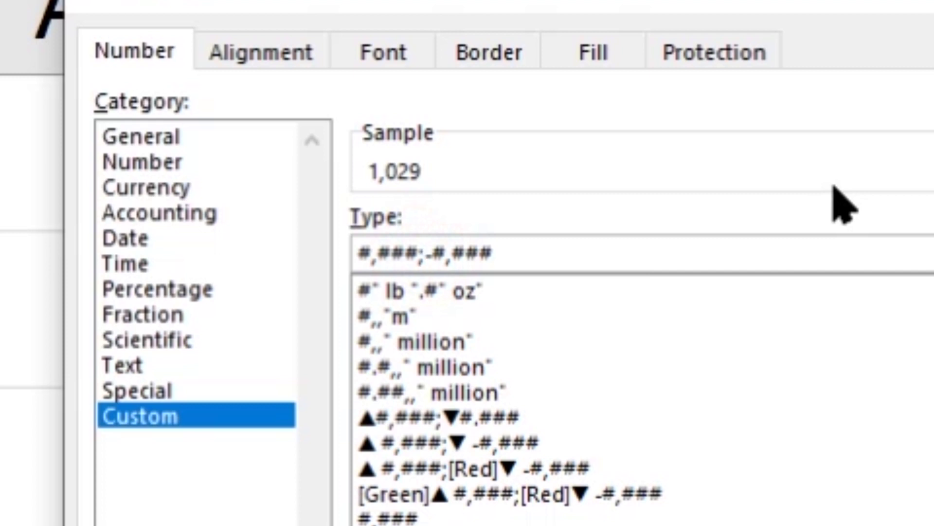
{"action": "type", "text": "[re"}
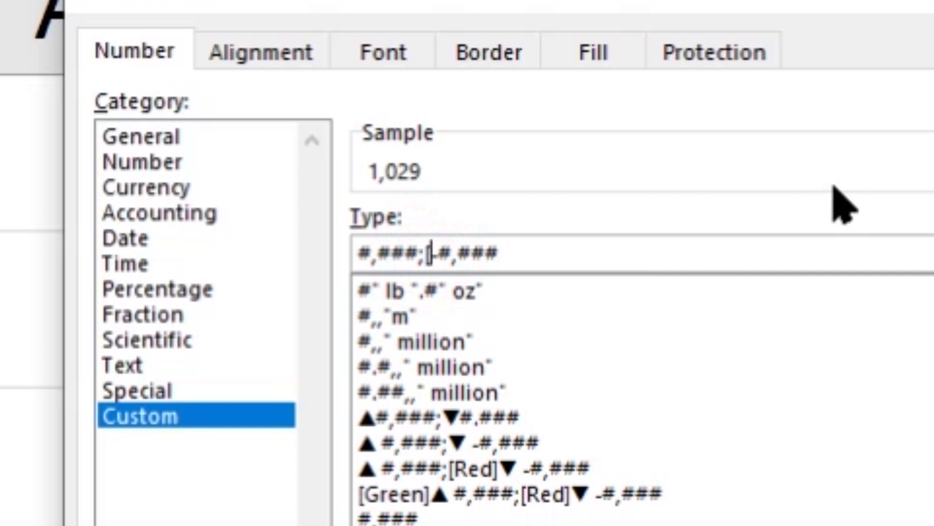
{"action": "type", "text": "d]"}
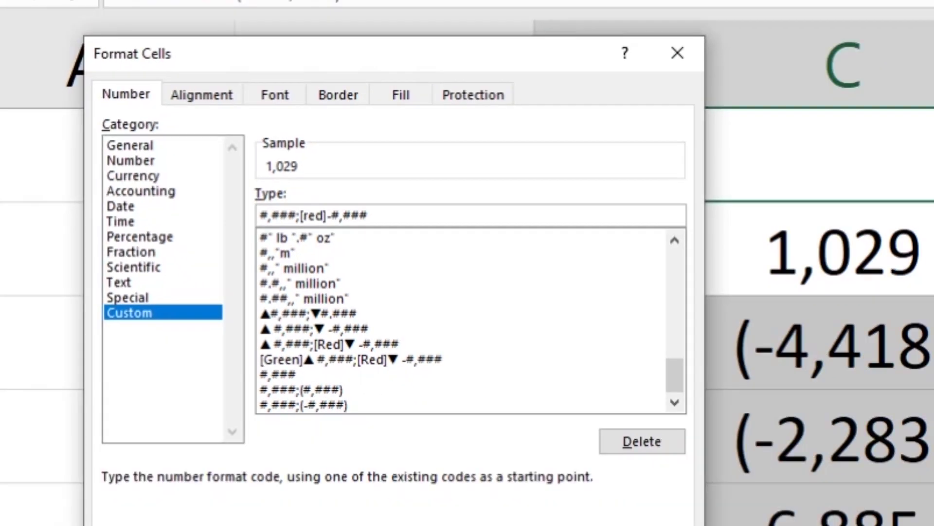
{"action": "key", "text": "Return"}
{"action": "left_click", "coordinate": [692, 277]}
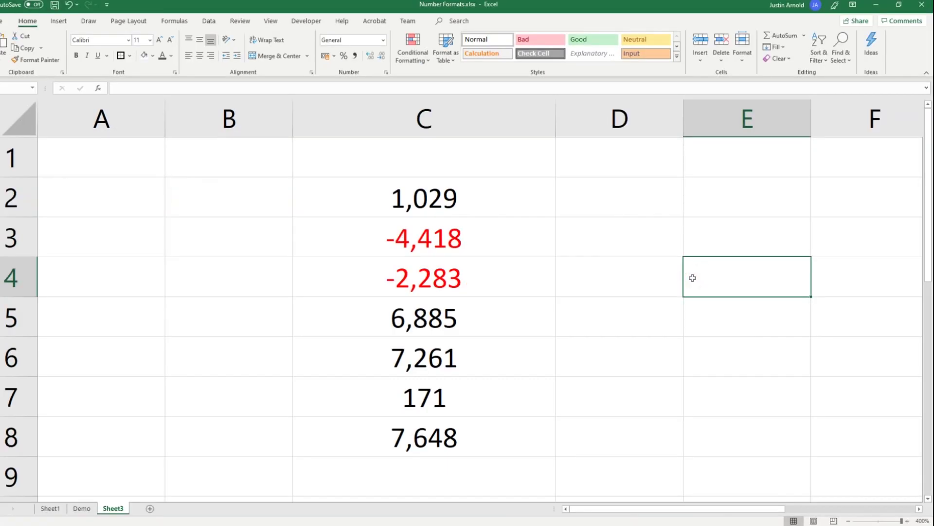
Recalculate column C four times with F9, negatives staying red.
{"action": "key", "text": "F9"}
{"action": "key", "text": "F9"}
{"action": "key", "text": "F9"}
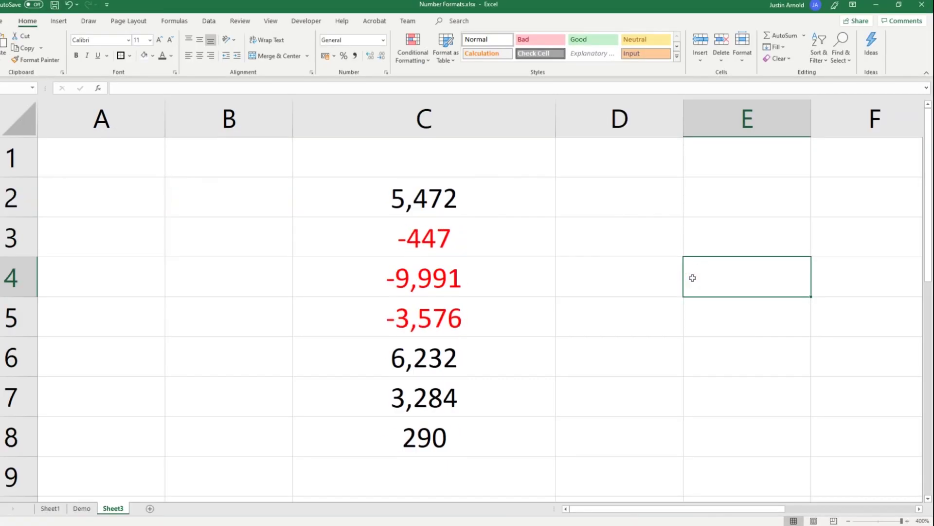
{"action": "key", "text": "F9"}
{"action": "key", "text": "F9"}
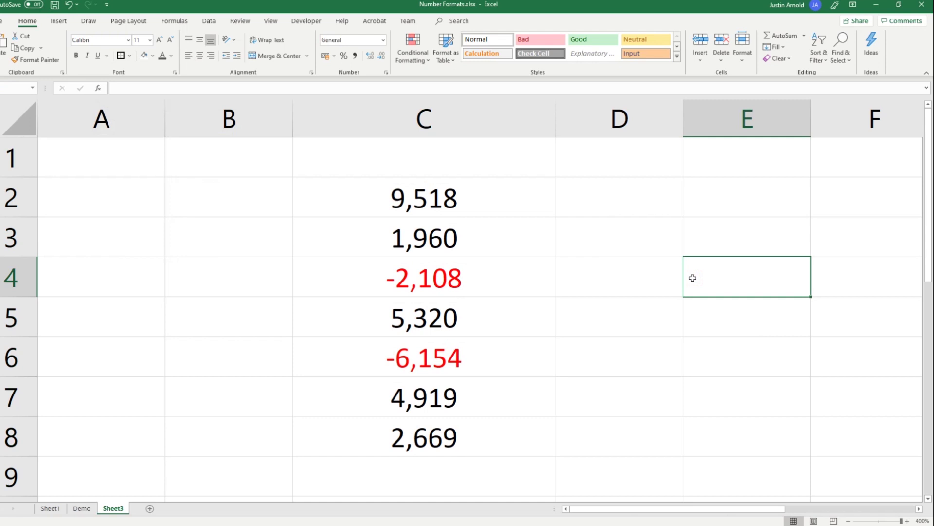
{"action": "key", "text": "F9"}
{"action": "key", "text": "F9"}
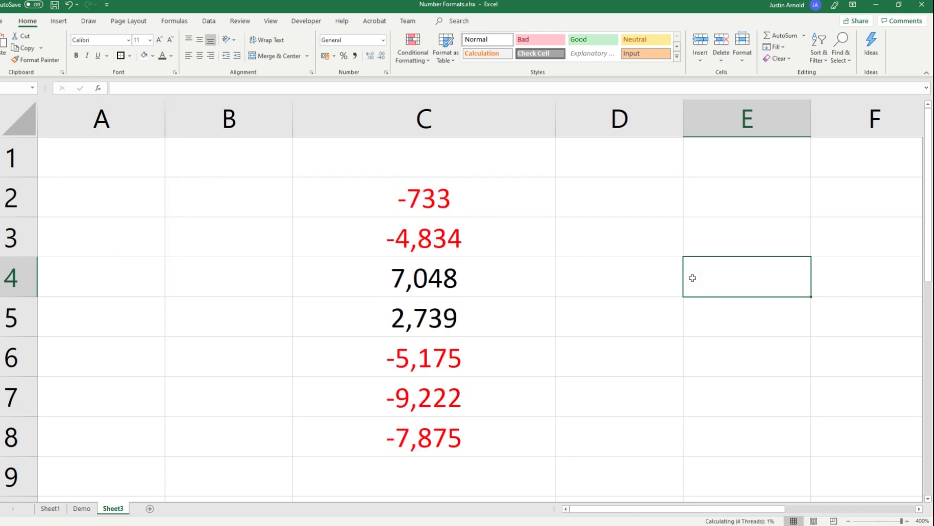
{"action": "key", "text": "F9"}
{"action": "key", "text": "F9"}
{"action": "key", "text": "F9"}
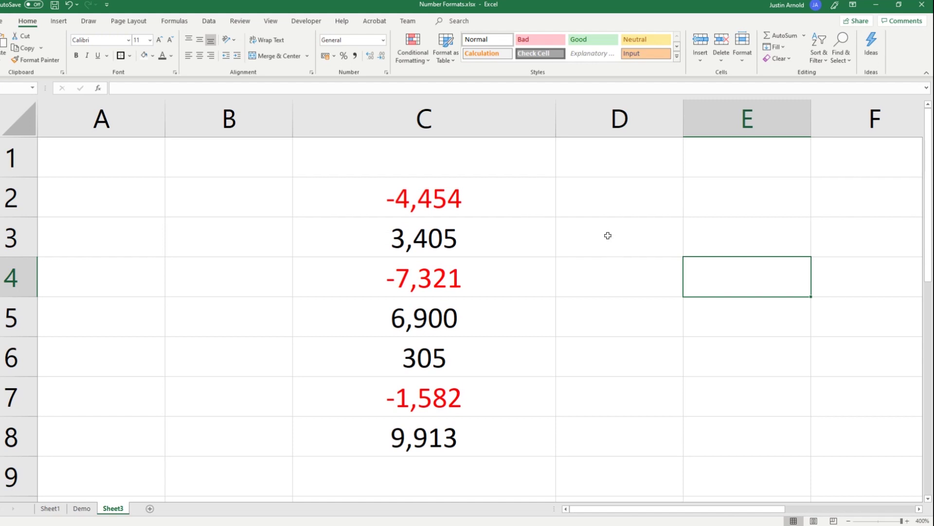
{"action": "left_click", "coordinate": [589, 207]}
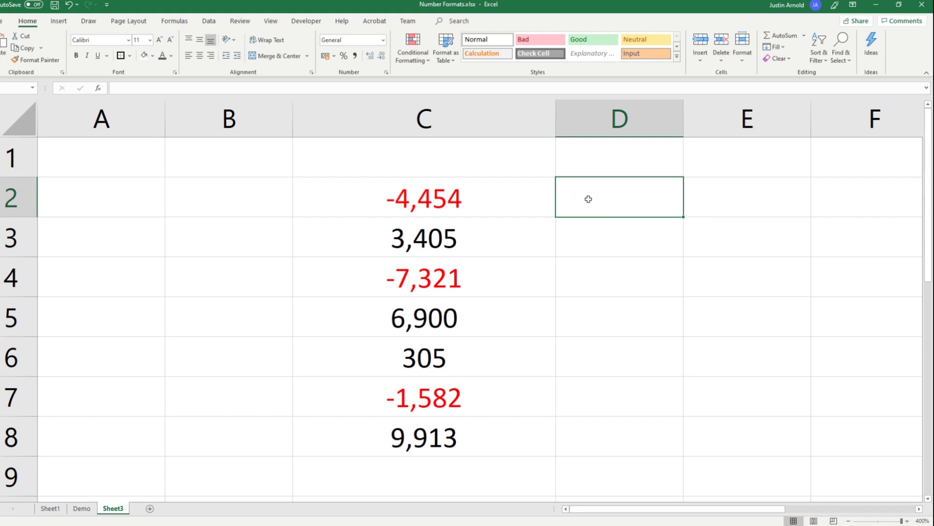
Enter a black up triangle ▲ in D2 using an Alt code.
{"action": "key", "text": "alt"}
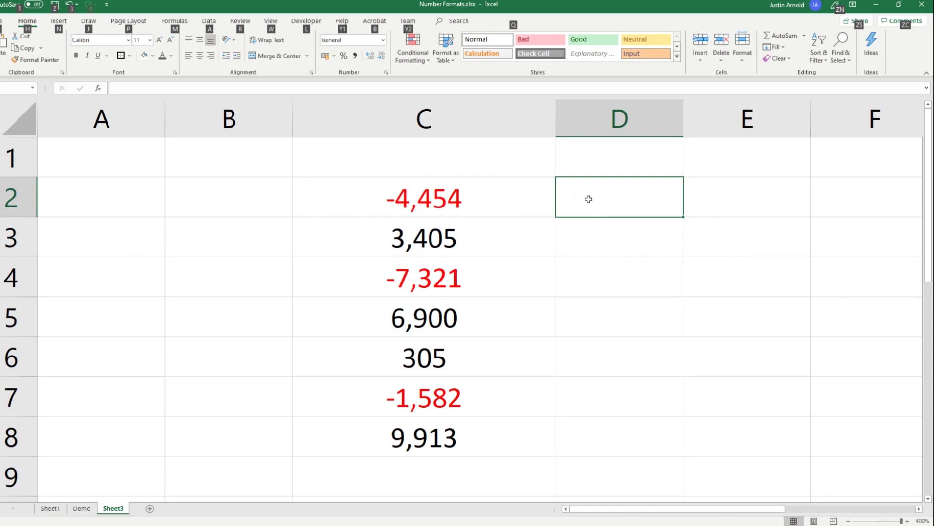
{"action": "key", "text": "alt"}
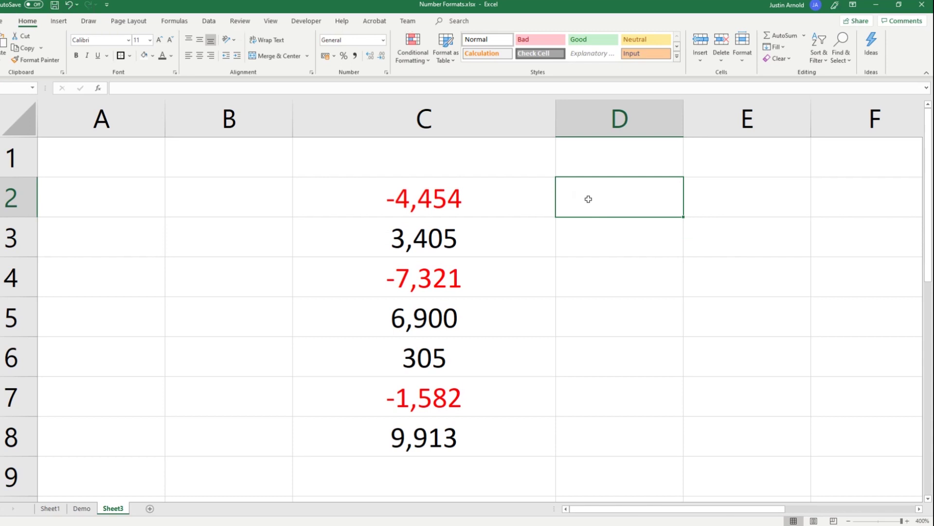
{"action": "type", "text": "▲"}
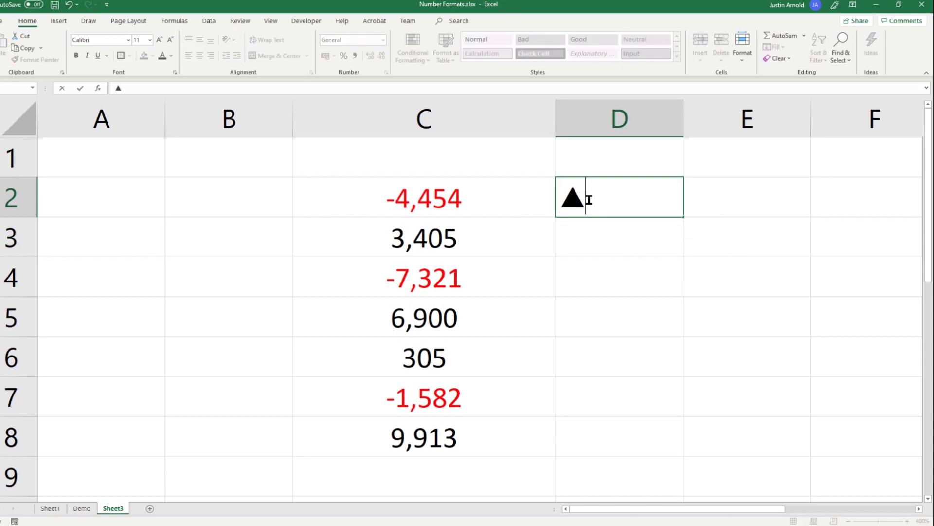
{"action": "key", "text": "Return"}
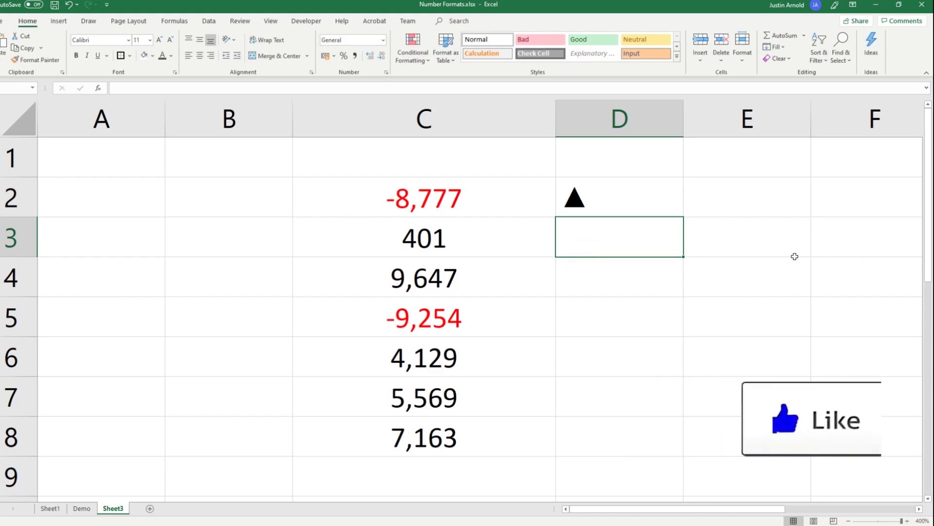
Enter a black down triangle ▼ in D3 and select D2:D3.
{"action": "key", "text": "alt"}
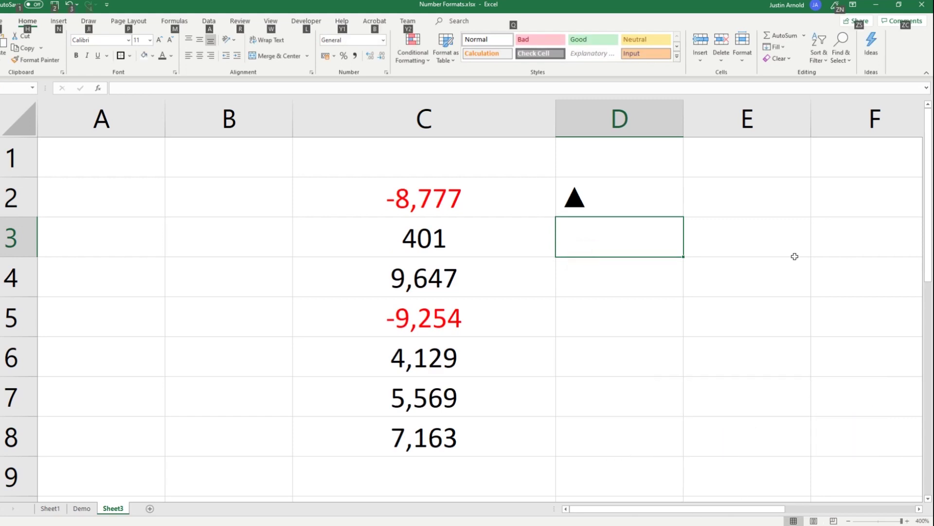
{"action": "key", "text": "Escape"}
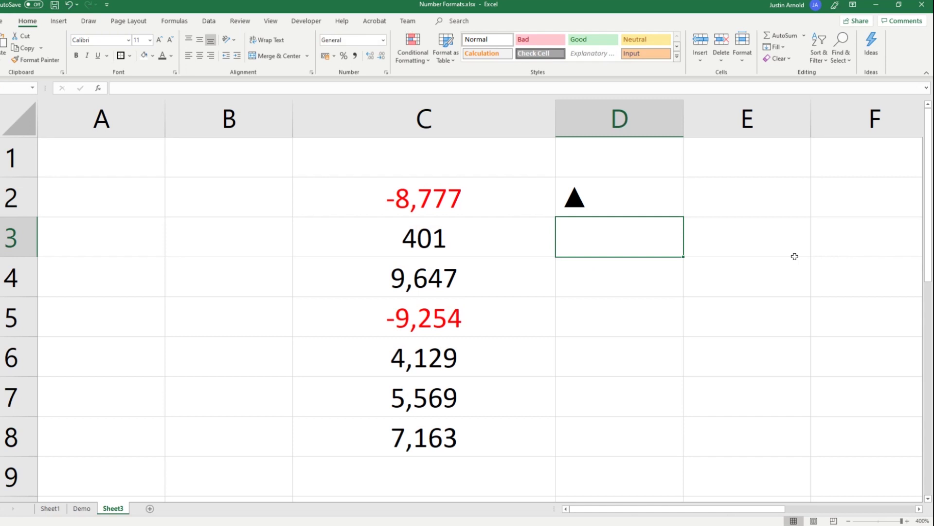
{"action": "type", "text": "▼"}
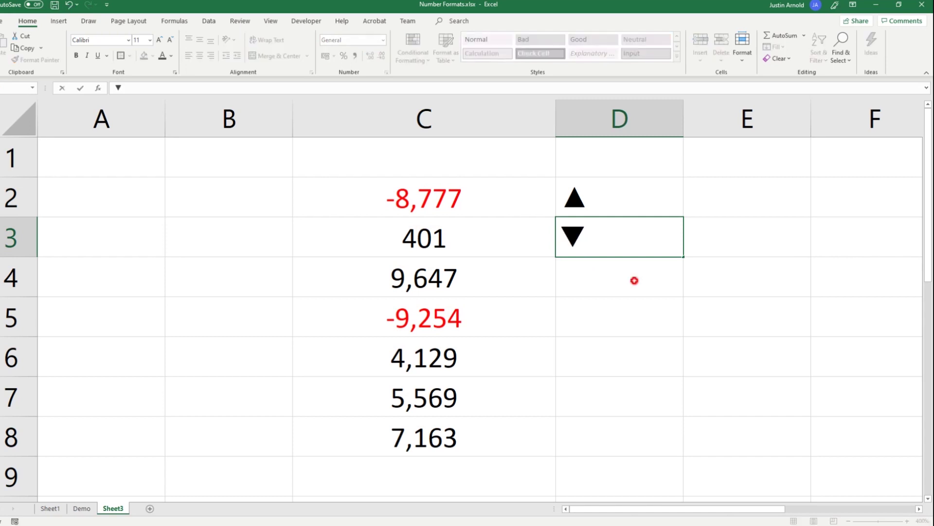
{"action": "left_click", "coordinate": [634, 280]}
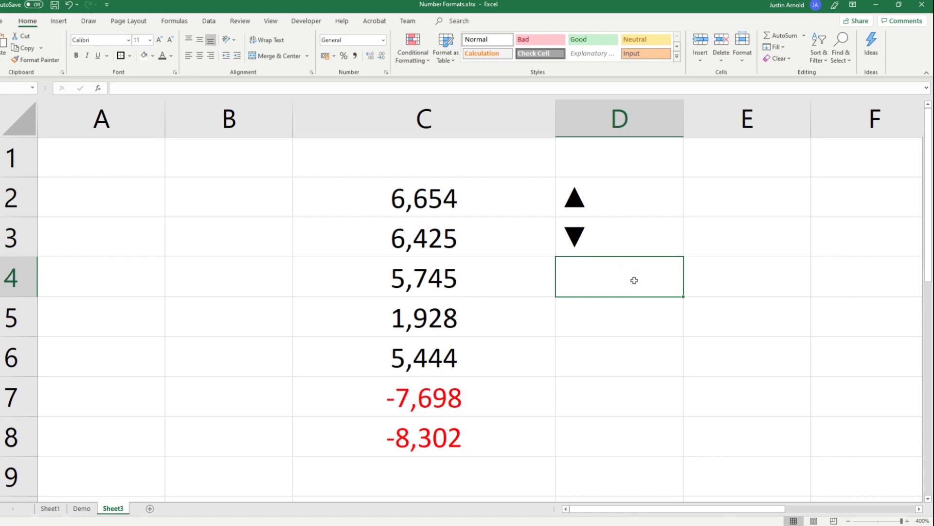
{"action": "left_click", "coordinate": [618, 236]}
{"action": "left_click", "coordinate": [608, 202]}
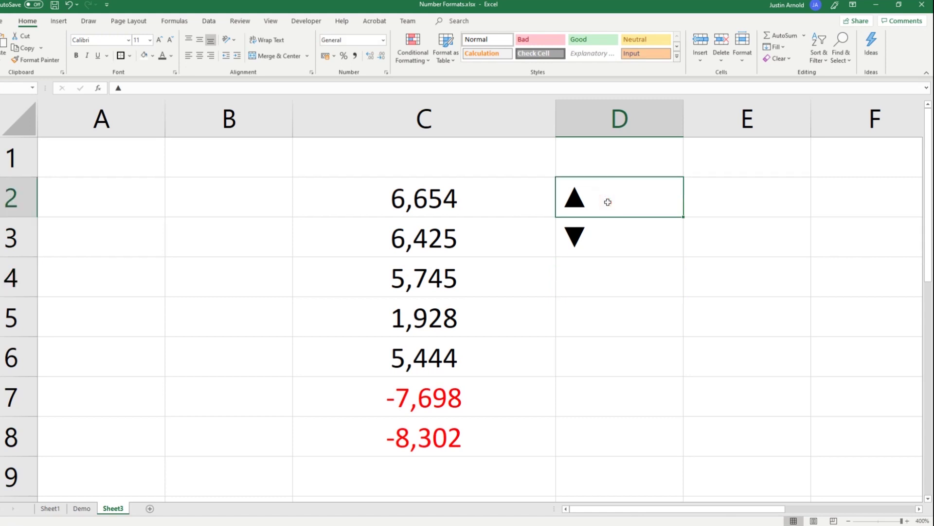
{"action": "left_click", "coordinate": [608, 229]}
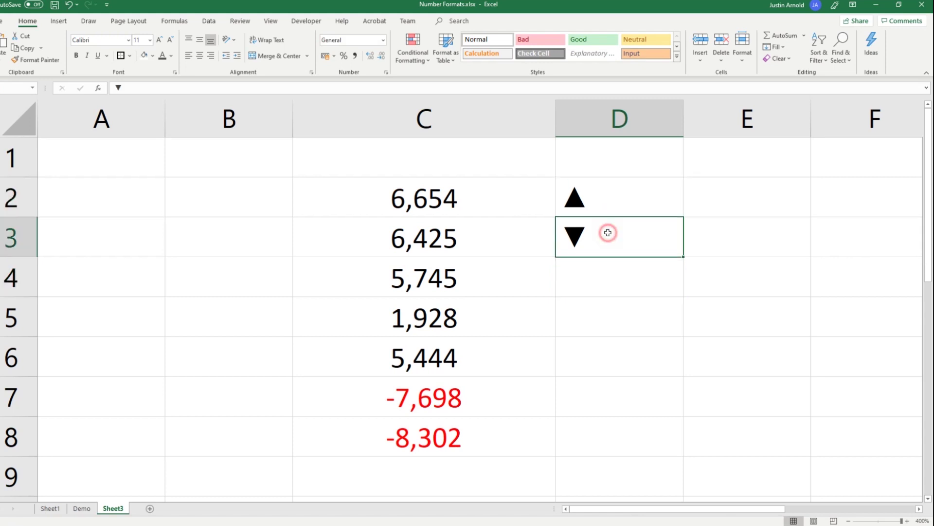
{"action": "left_click", "coordinate": [603, 190]}
{"action": "left_click_drag", "start_coordinate": [603, 189], "coordinate": [602, 244]}
Clear D2:D3 and open the Symbol dialog for D2 with the Arial font.
{"action": "key", "text": "Delete"}
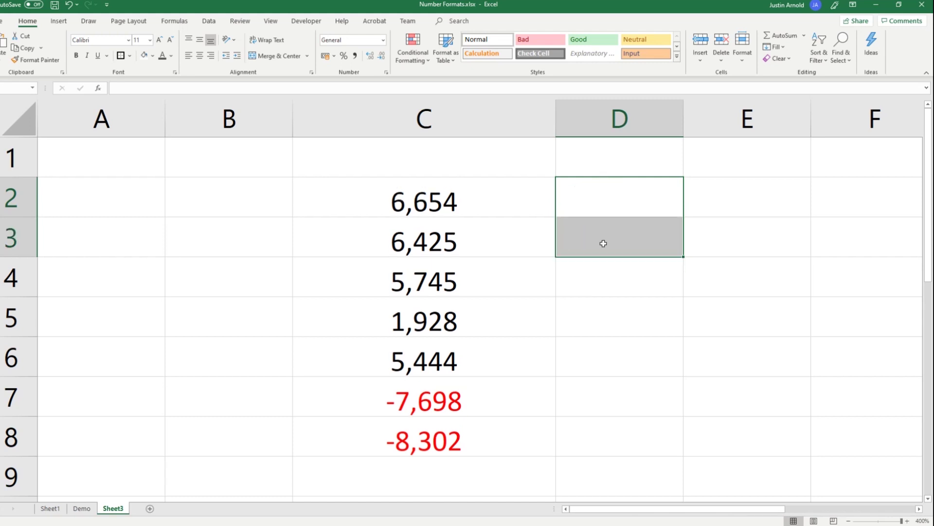
{"action": "left_click", "coordinate": [603, 183]}
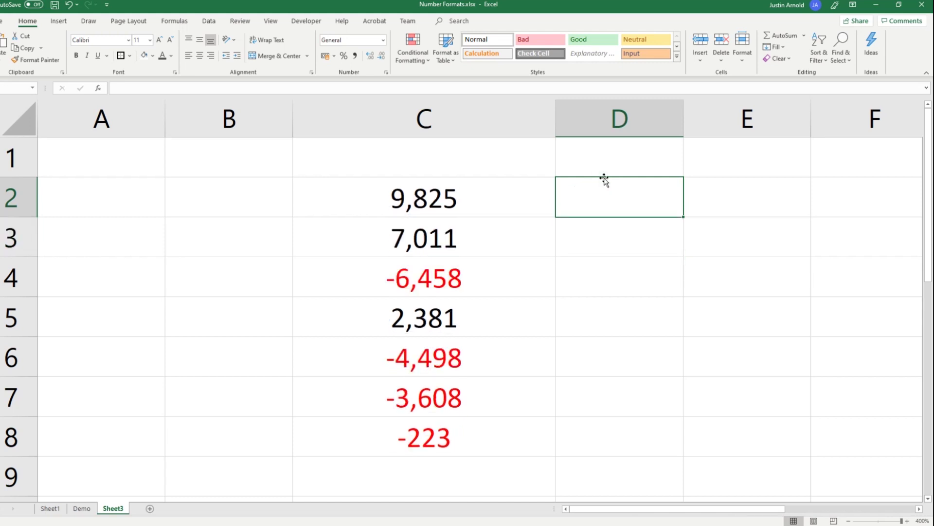
{"action": "left_click", "coordinate": [604, 190]}
{"action": "left_click", "coordinate": [58, 22]}
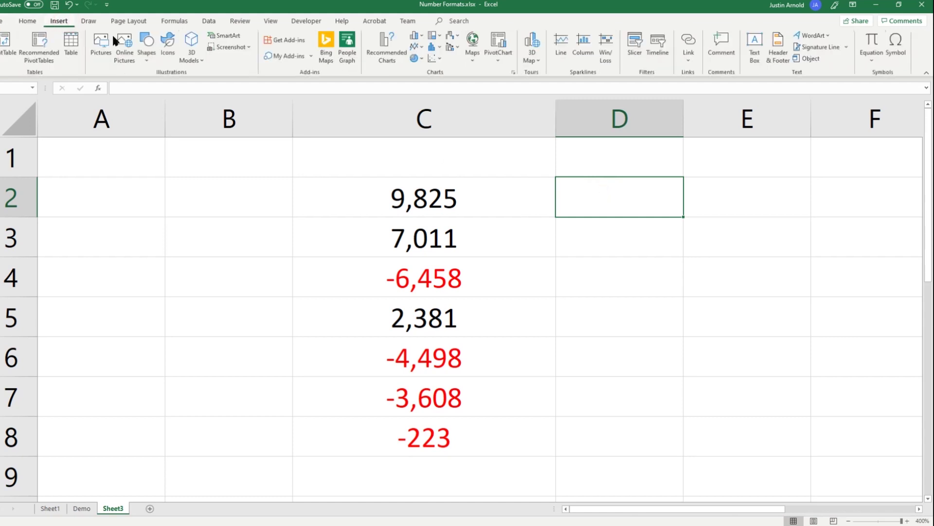
{"action": "left_click", "coordinate": [901, 50]}
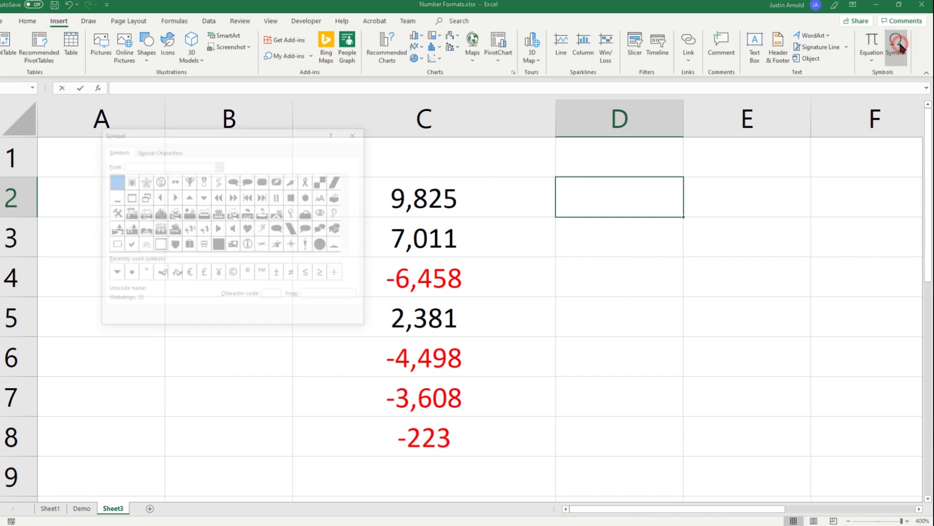
{"action": "left_click_drag", "start_coordinate": [290, 136], "coordinate": [376, 139]}
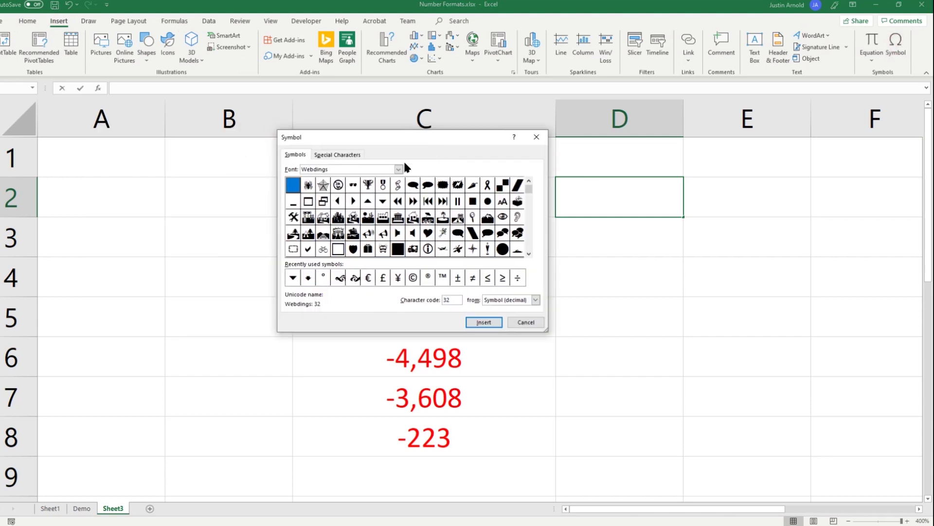
{"action": "left_click", "coordinate": [398, 169]}
{"action": "left_click", "coordinate": [398, 200]}
{"action": "left_click_drag", "start_coordinate": [399, 199], "coordinate": [400, 186]}
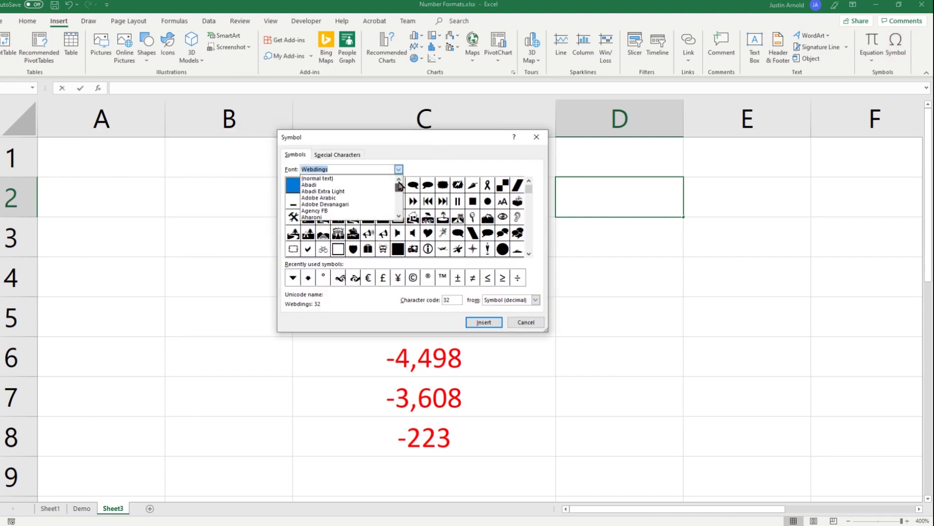
{"action": "scroll", "coordinate": [331, 207], "scroll_direction": "down", "scroll_amount": 5}
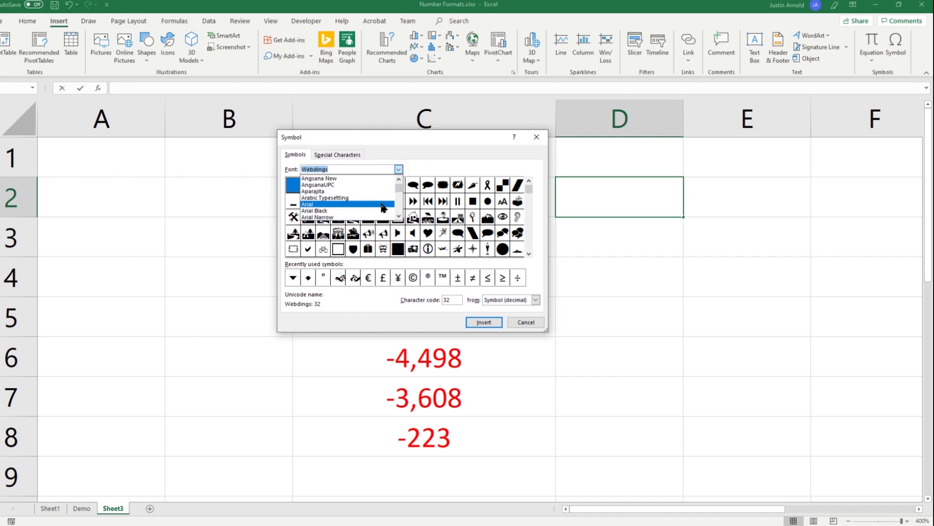
{"action": "scroll", "coordinate": [325, 195], "scroll_direction": "up", "scroll_amount": 1}
{"action": "left_click", "coordinate": [319, 186]}
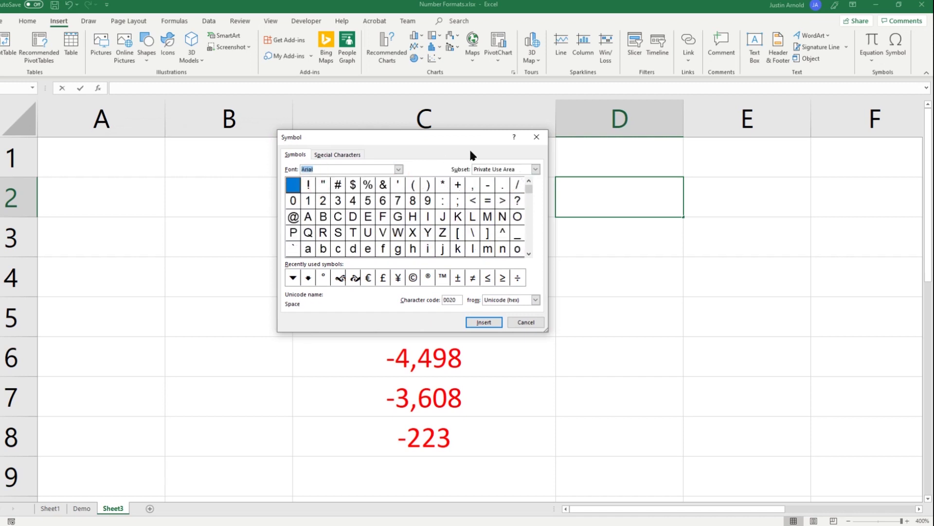
Insert ▲ and ▼ from Arial's Geometric Shapes subset into D2.
{"action": "left_click", "coordinate": [535, 169]}
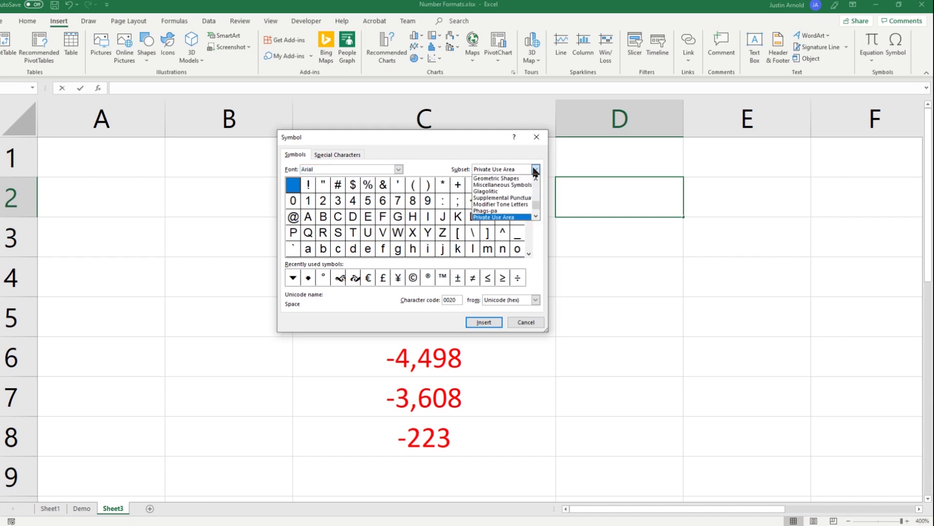
{"action": "left_click", "coordinate": [489, 180]}
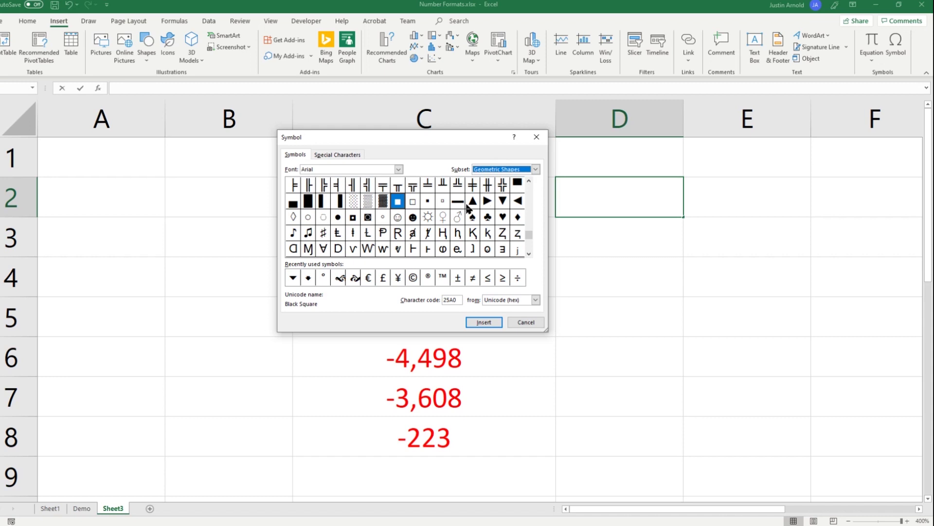
{"action": "left_click", "coordinate": [473, 201]}
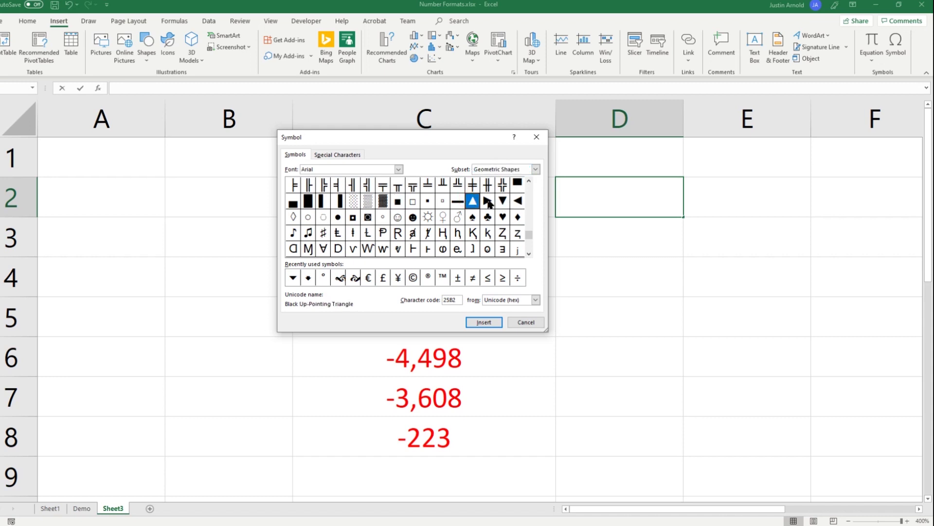
{"action": "left_click", "coordinate": [502, 201]}
{"action": "double_click", "coordinate": [473, 203]}
{"action": "double_click", "coordinate": [503, 201]}
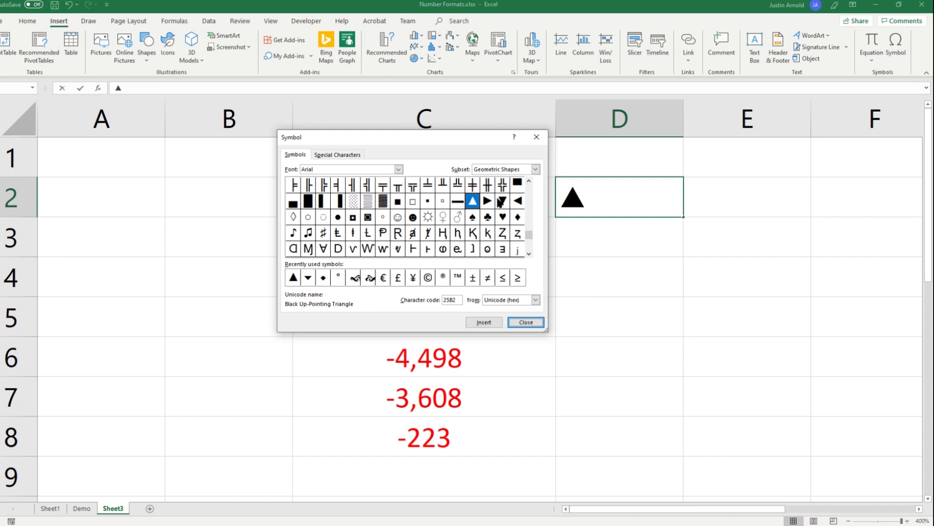
{"action": "left_click", "coordinate": [526, 323]}
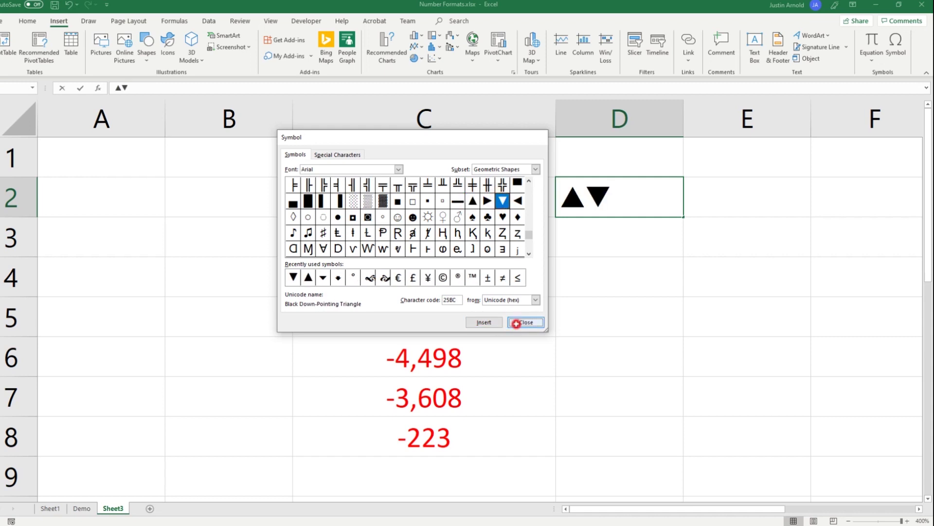
{"action": "left_click", "coordinate": [568, 286]}
Copy the ▲▼ symbols from D2, then clear the cell.
{"action": "left_click", "coordinate": [599, 196]}
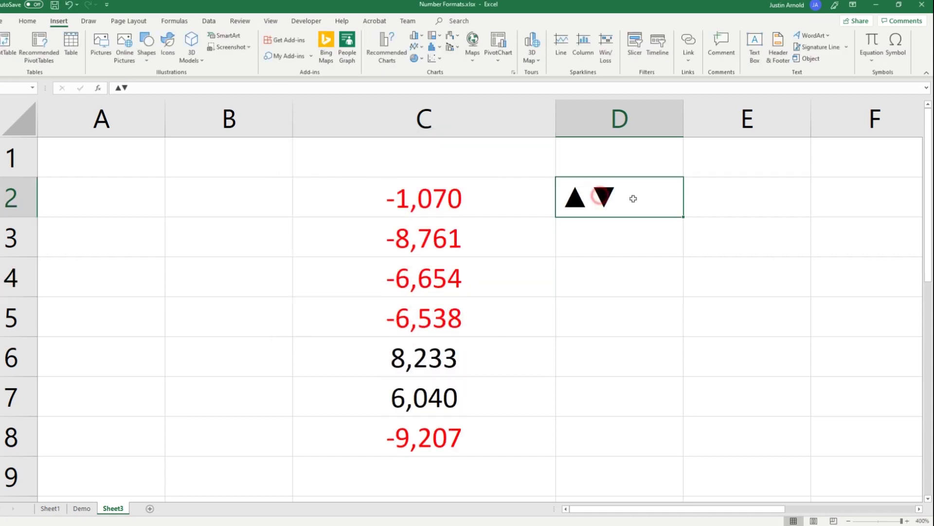
{"action": "double_click", "coordinate": [602, 197]}
{"action": "right_click", "coordinate": [600, 198]}
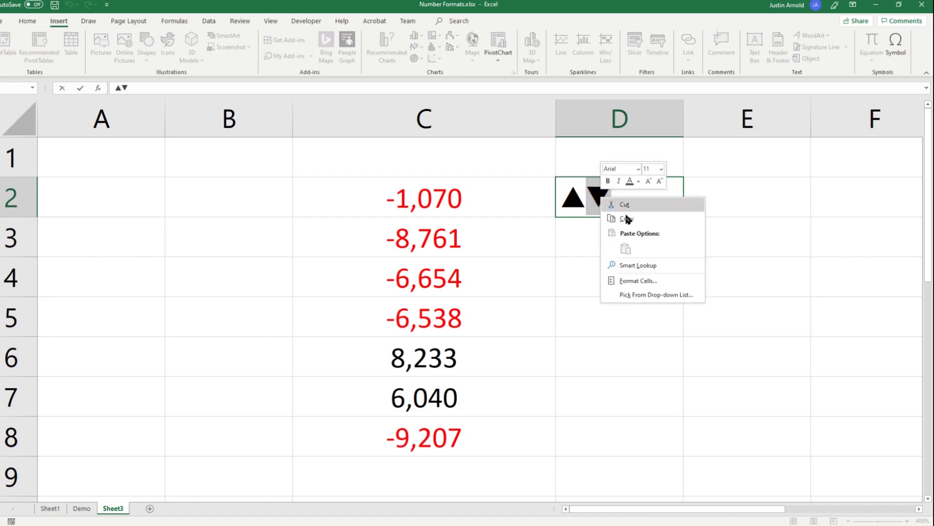
{"action": "left_click", "coordinate": [626, 219]}
{"action": "left_click", "coordinate": [609, 230]}
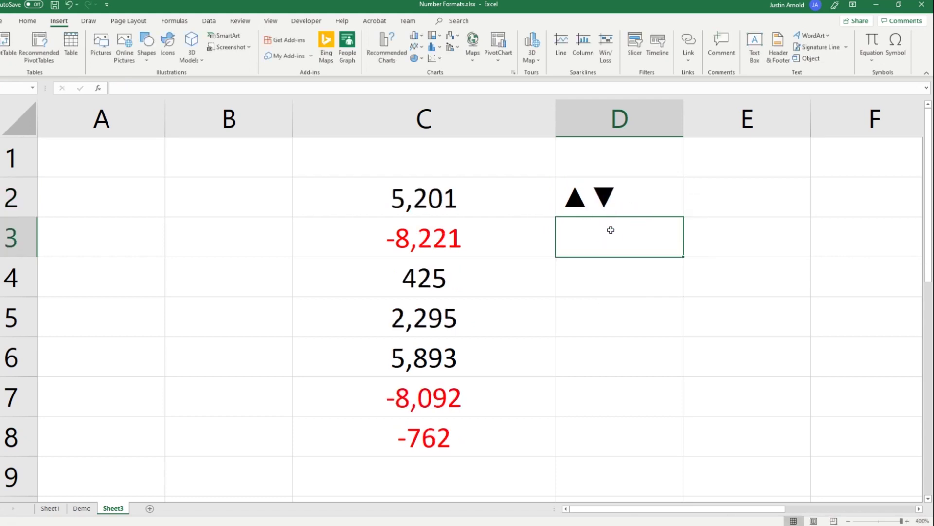
{"action": "left_click", "coordinate": [602, 195]}
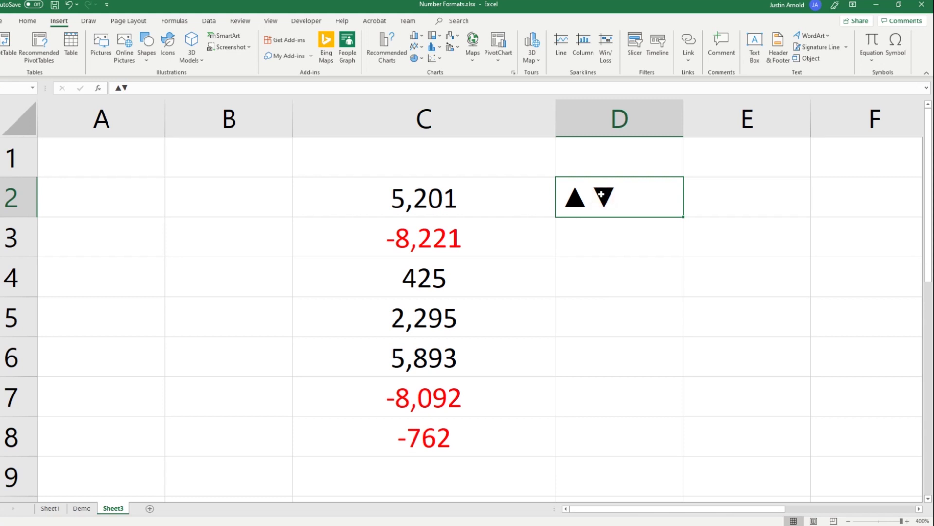
{"action": "key", "text": "Delete"}
Prefix the C2:C8 custom format with [green] so it reads [green]#,###;[Red]-#,###.
{"action": "left_click_drag", "start_coordinate": [388, 198], "coordinate": [411, 448]}
{"action": "left_click", "coordinate": [29, 22]}
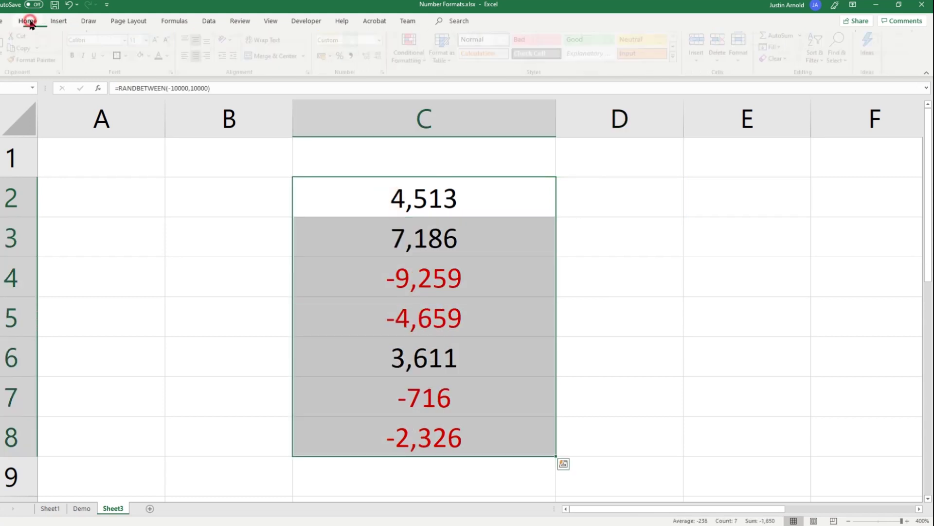
{"action": "left_click", "coordinate": [386, 73]}
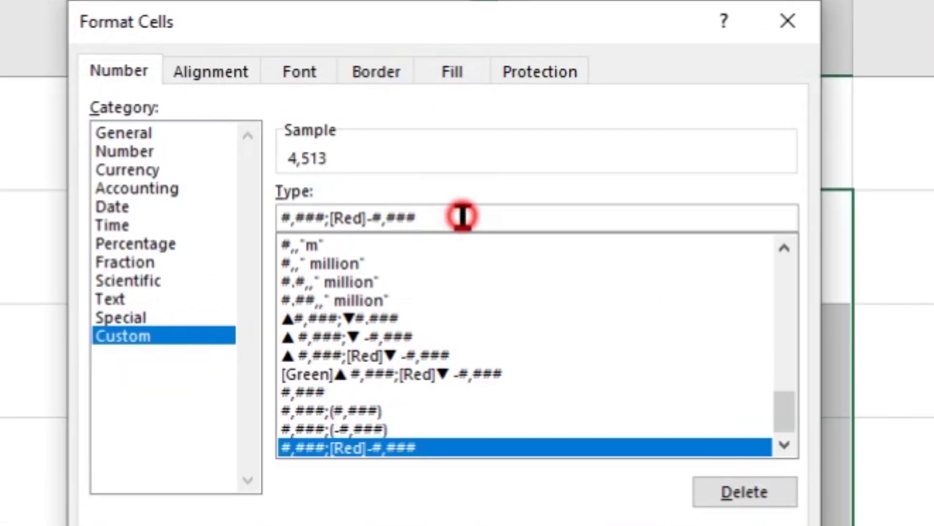
{"action": "left_click", "coordinate": [414, 187]}
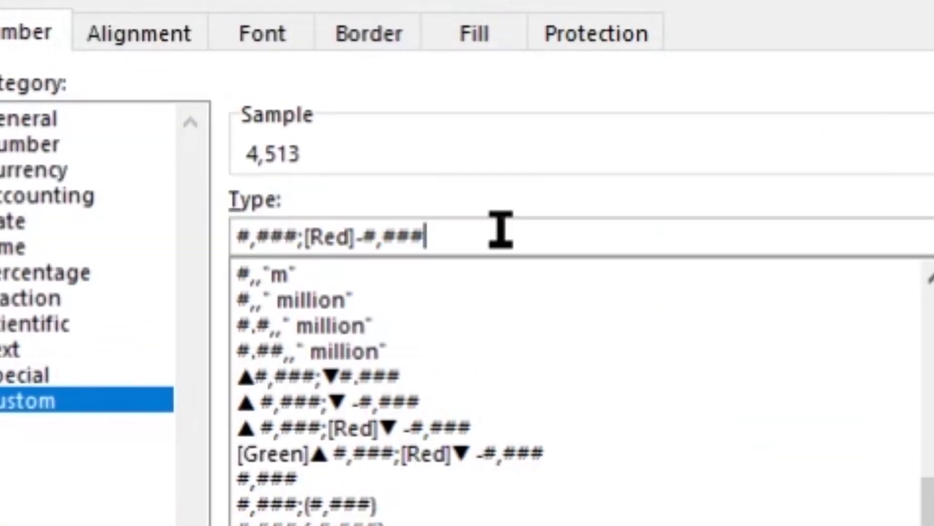
{"action": "left_click", "coordinate": [521, 247]}
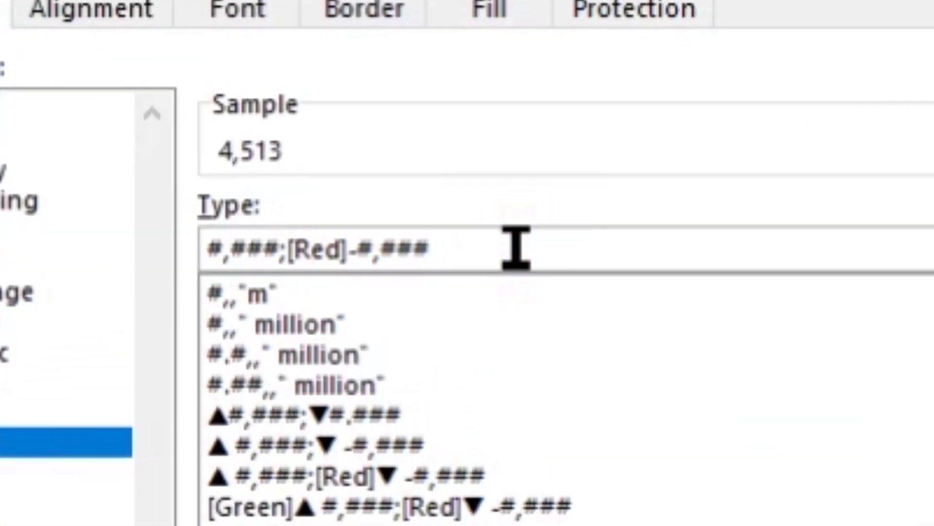
{"action": "left_click", "coordinate": [212, 250]}
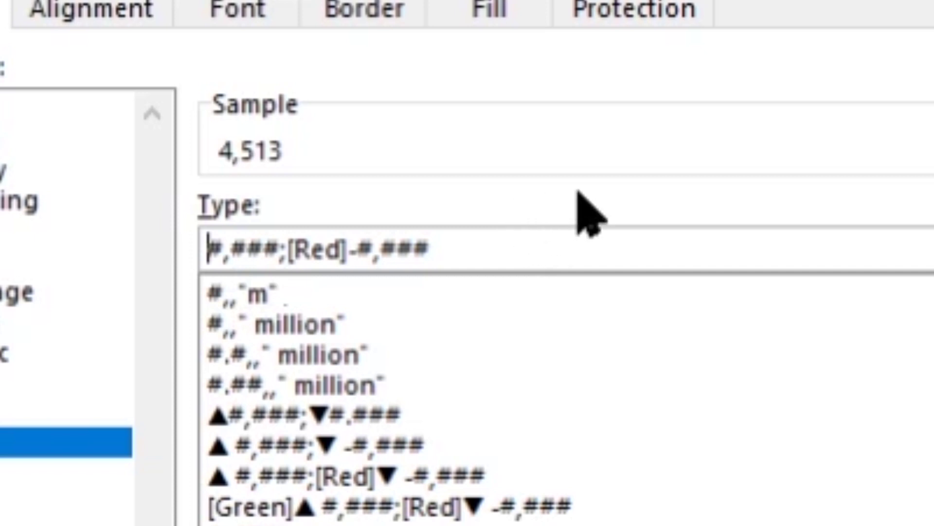
{"action": "type", "text": "[green"}
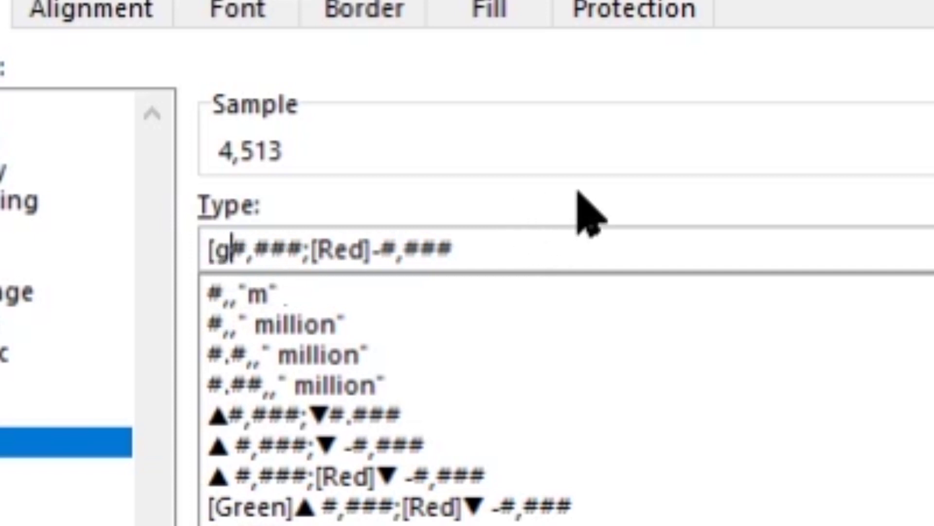
{"action": "type", "text": "]"}
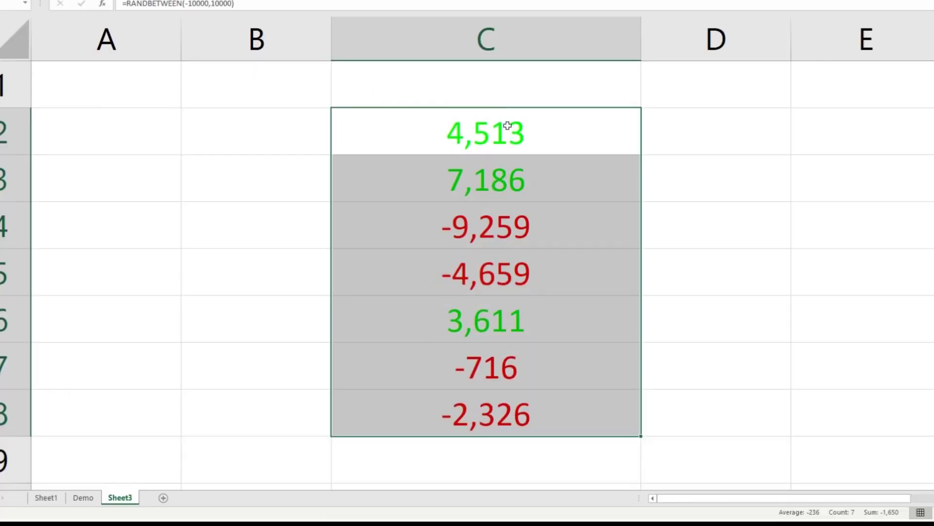
{"action": "left_click", "coordinate": [808, 161]}
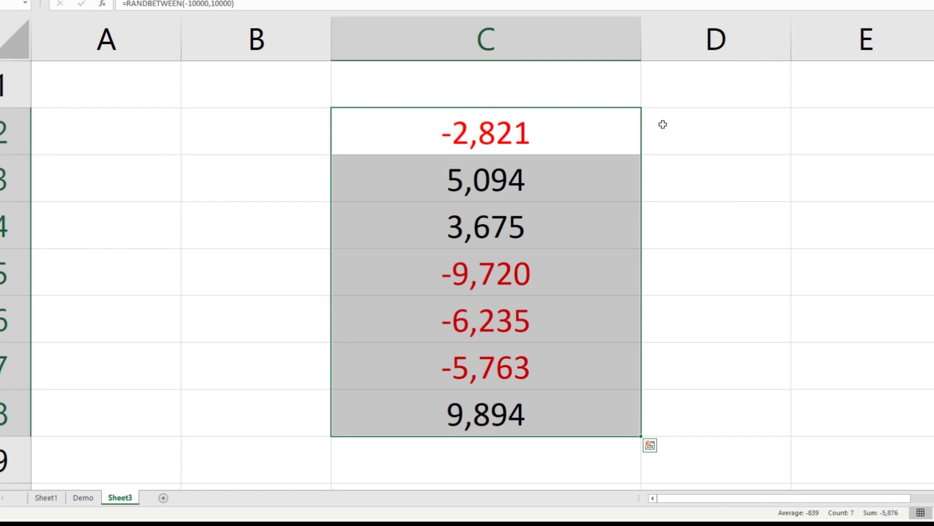
Change the C2:C8 custom format to ▲ #,###;[Red]▼ -#,### to add up and down arrows.
{"action": "left_click_drag", "start_coordinate": [457, 132], "coordinate": [455, 416]}
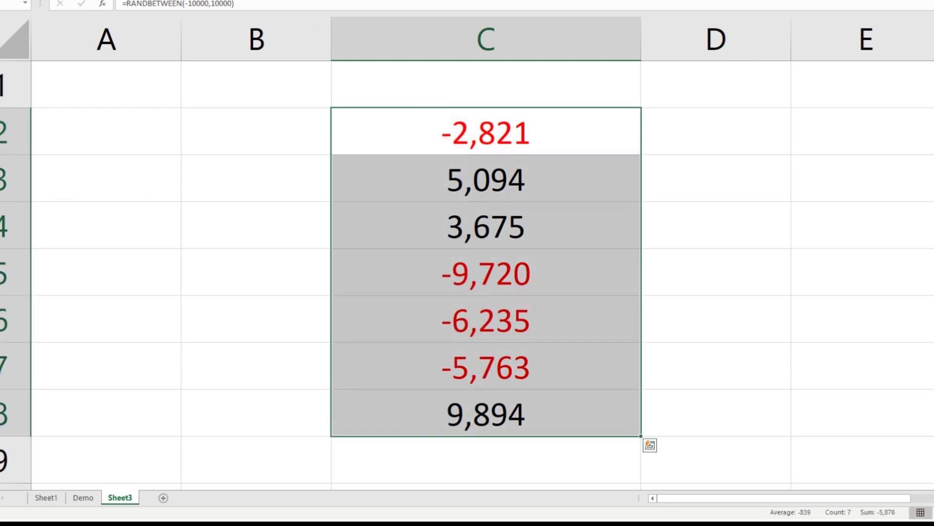
{"action": "key", "text": "ctrl+1"}
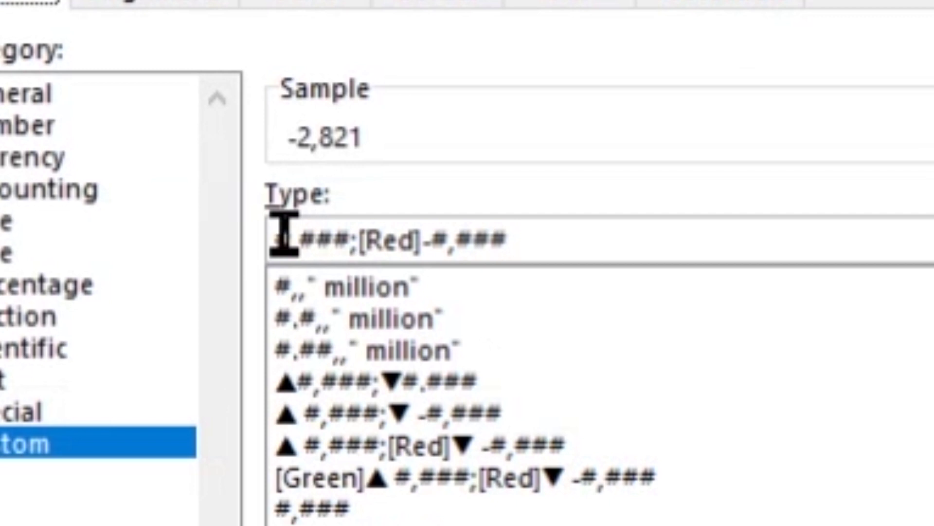
{"action": "left_click", "coordinate": [405, 119]}
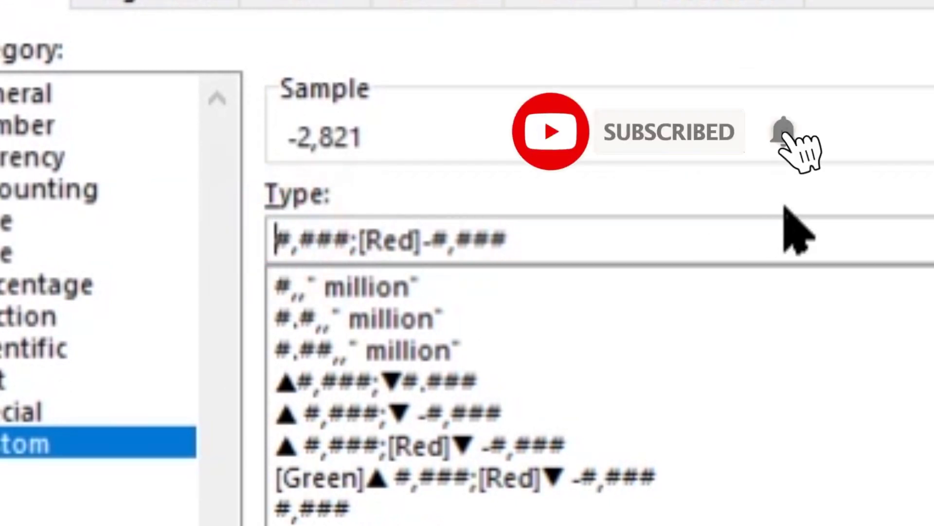
{"action": "type", "text": "▲"}
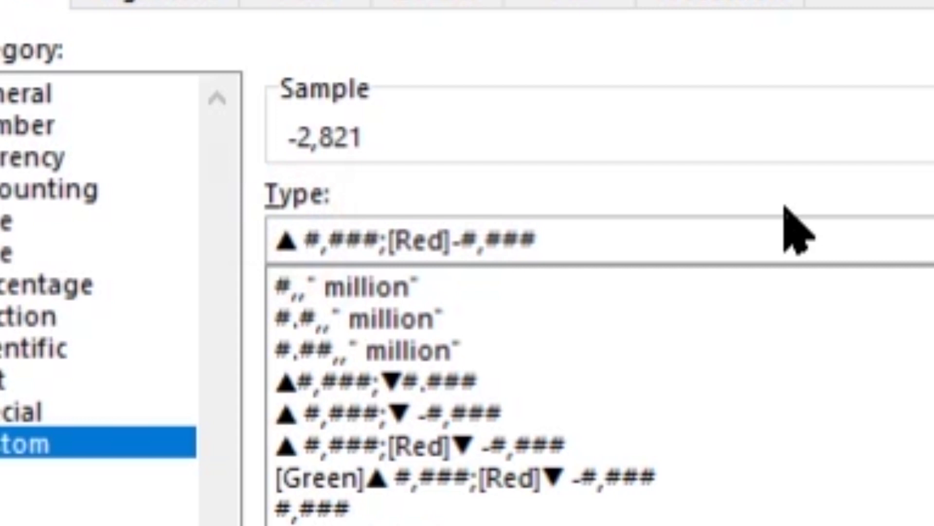
{"action": "left_click", "coordinate": [453, 240]}
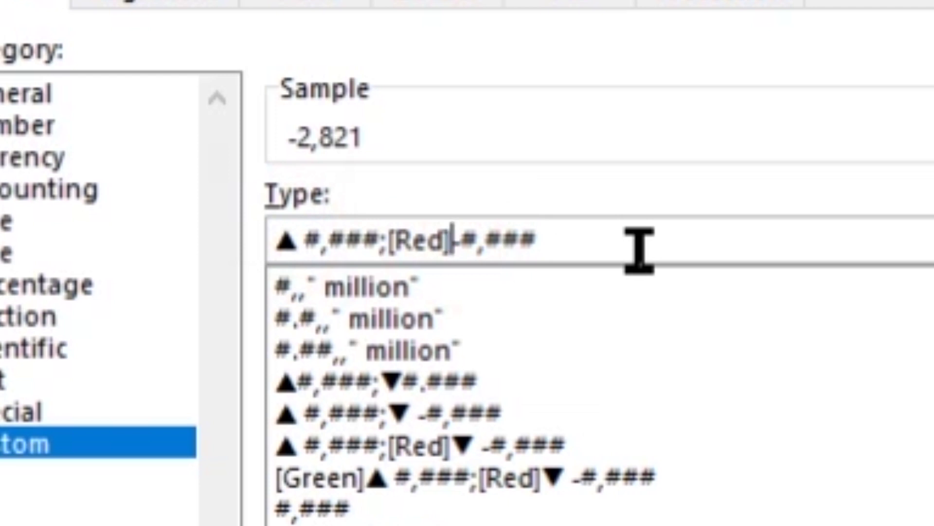
{"action": "type", "text": "▼"}
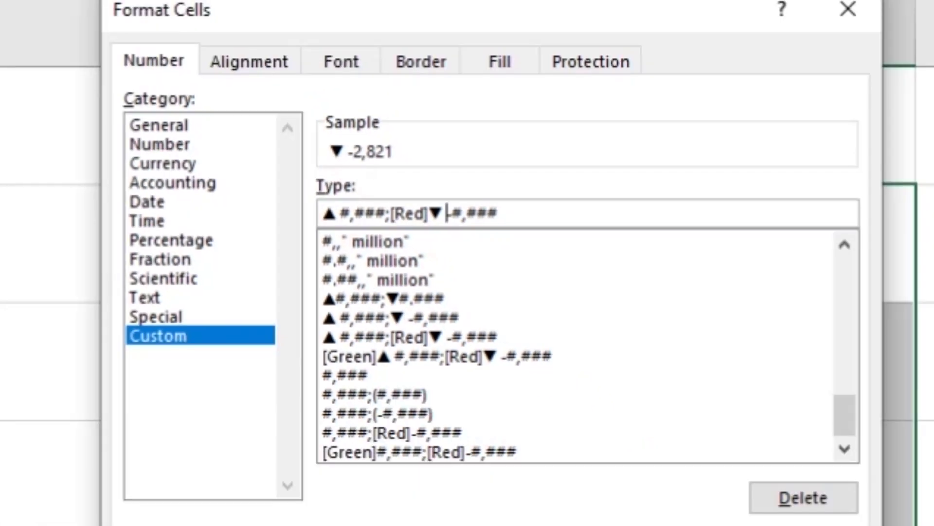
{"action": "left_click", "coordinate": [576, 470]}
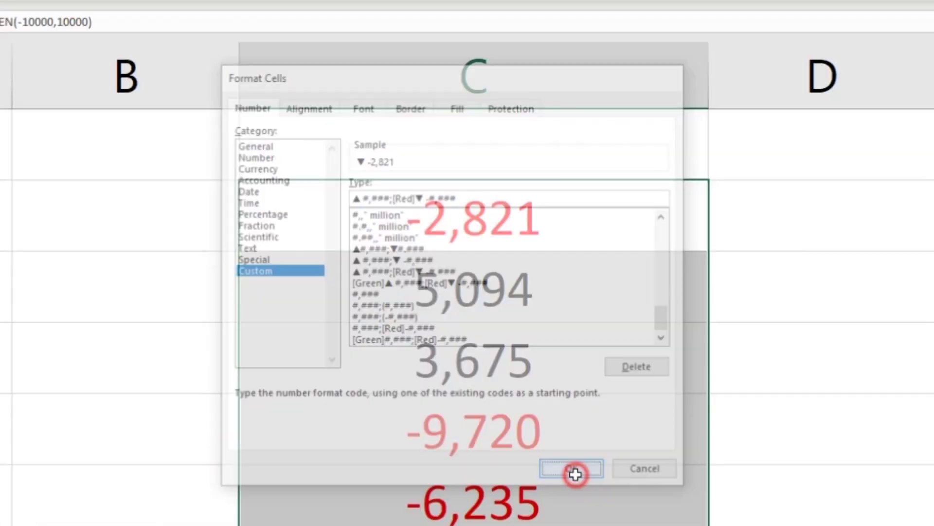
{"action": "left_click", "coordinate": [711, 269]}
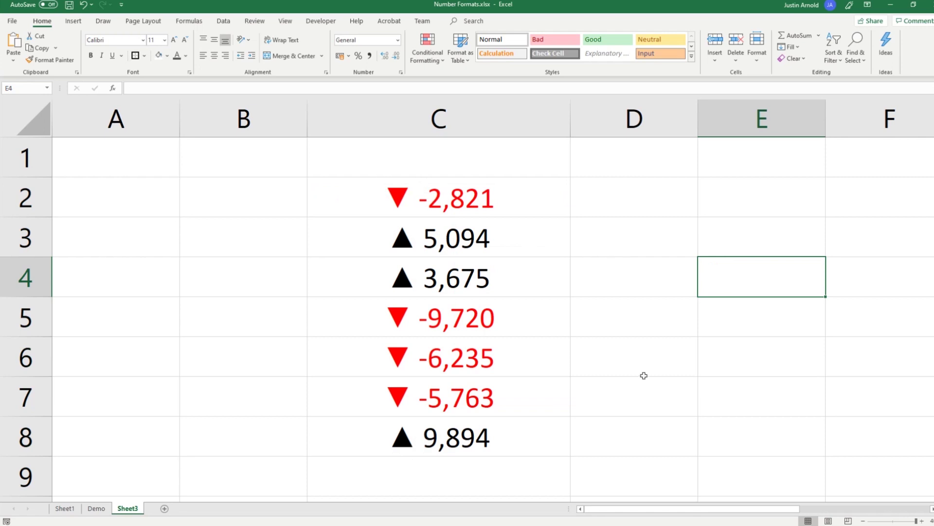
Recalculate the random numbers four times with F9, then check the arrow formatting in C2:C8.
{"action": "key", "text": "F9"}
{"action": "key", "text": "F9"}
{"action": "key", "text": "F9"}
{"action": "key", "text": "F9"}
{"action": "key", "text": "F9"}
{"action": "key", "text": "F9"}
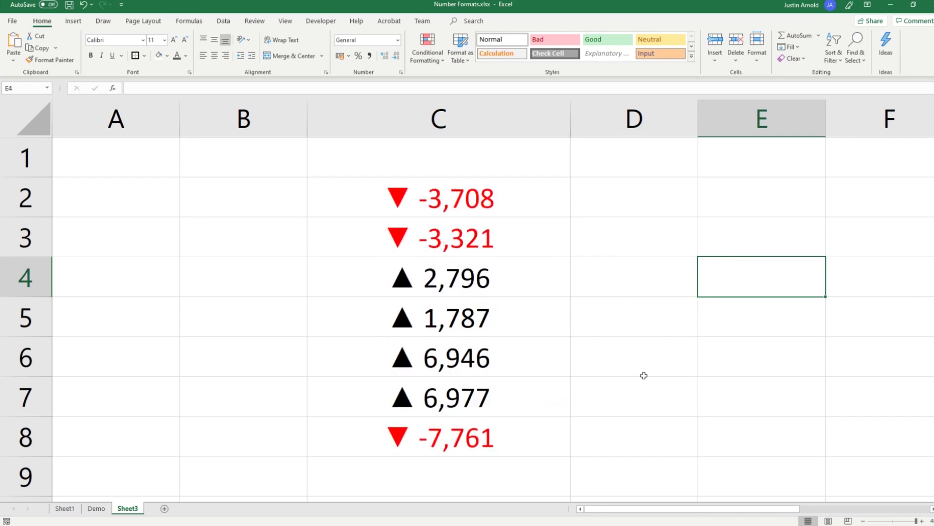
{"action": "key", "text": "F9"}
{"action": "key", "text": "F9"}
{"action": "key", "text": "F9"}
{"action": "key", "text": "F9"}
{"action": "key", "text": "F9"}
{"action": "key", "text": "F9"}
{"action": "key", "text": "F9"}
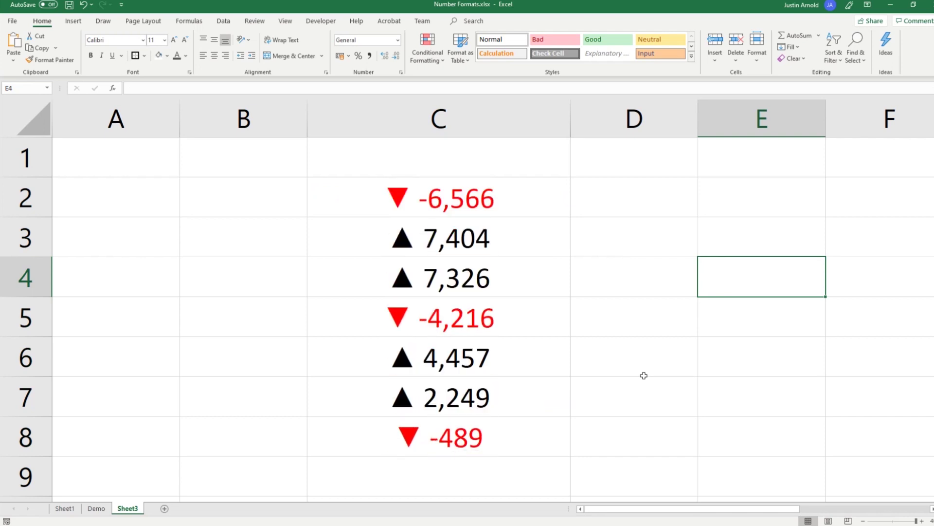
{"action": "key", "text": "F9"}
{"action": "key", "text": "F9"}
{"action": "key", "text": "F9"}
{"action": "key", "text": "F9"}
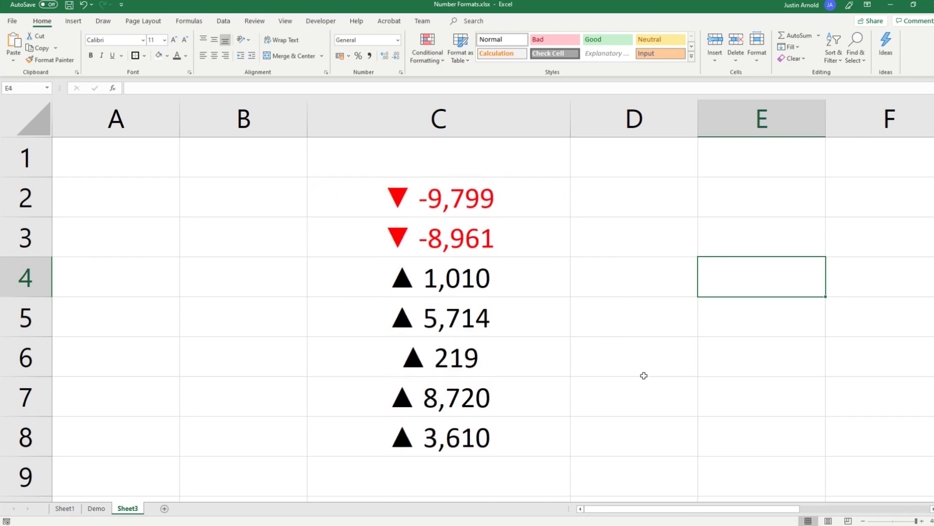
{"action": "key", "text": "F9"}
{"action": "key", "text": "F9"}
{"action": "key", "text": "F9"}
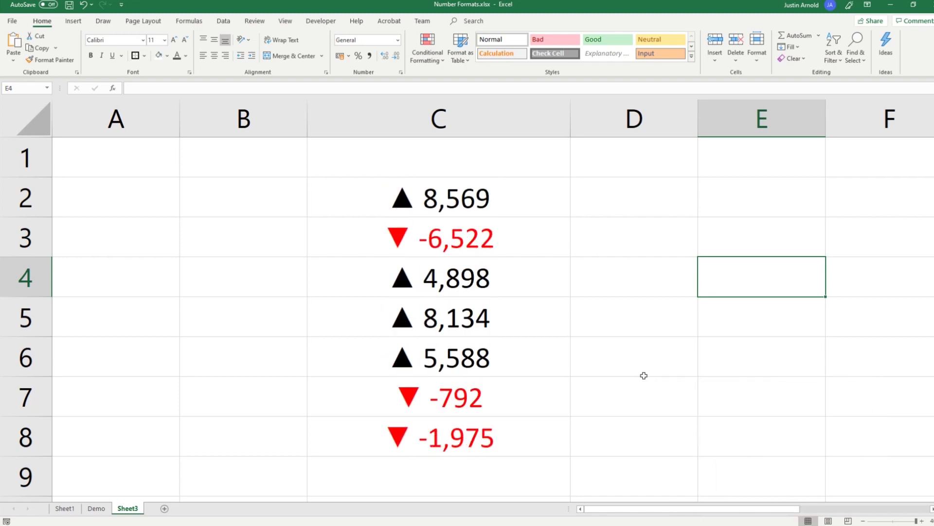
{"action": "left_click", "coordinate": [457, 247]}
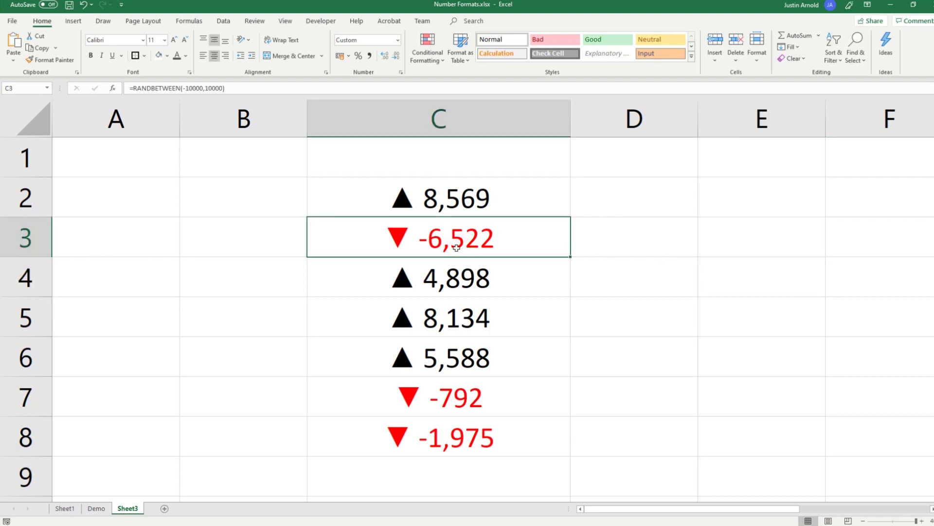
{"action": "left_click_drag", "start_coordinate": [428, 199], "coordinate": [423, 434]}
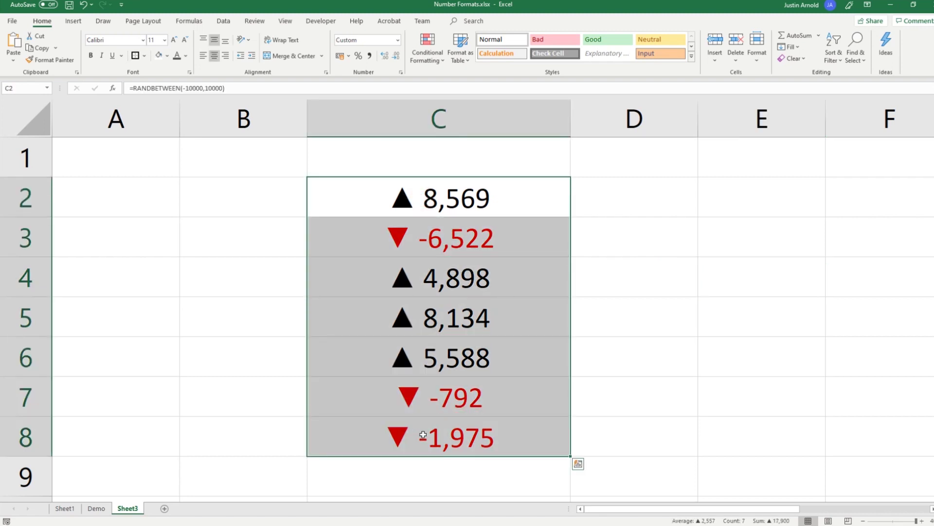
{"action": "left_click", "coordinate": [400, 72]}
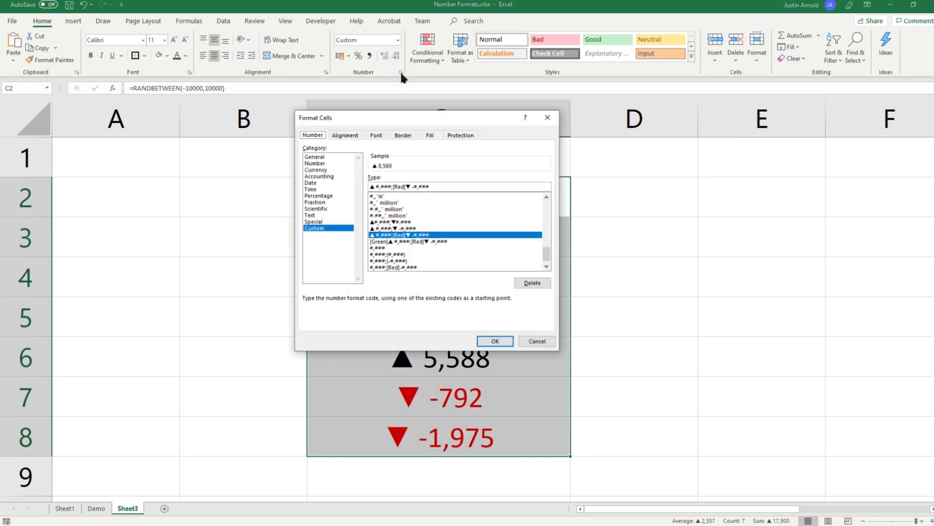
{"action": "left_click", "coordinate": [445, 186]}
{"action": "left_click", "coordinate": [494, 341]}
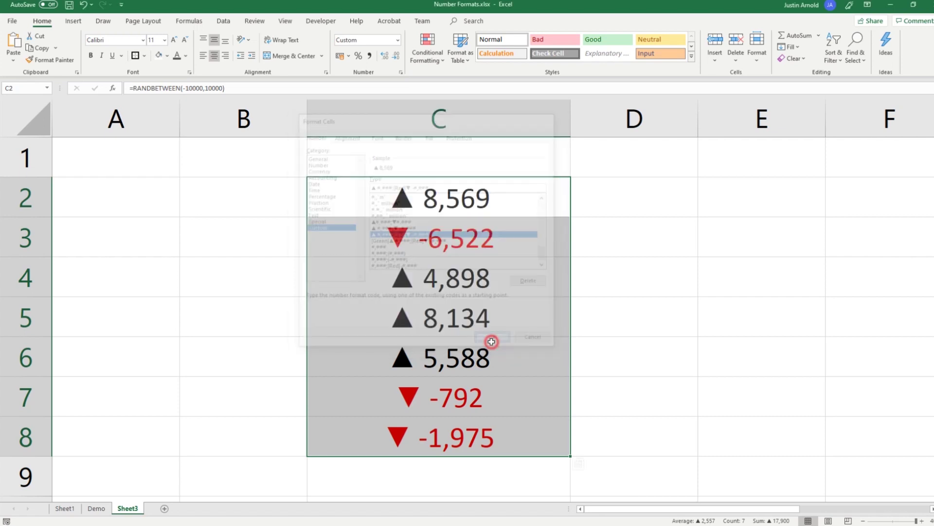
{"action": "left_click", "coordinate": [82, 156]}
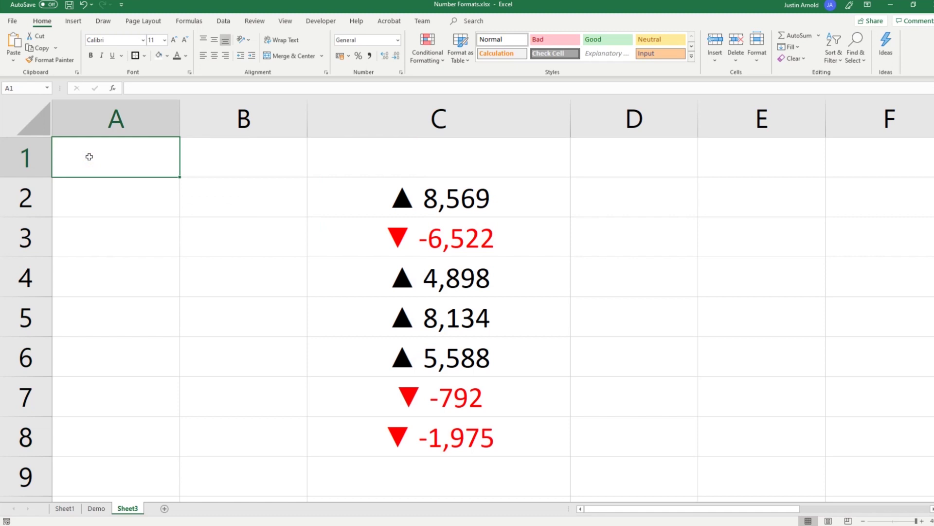